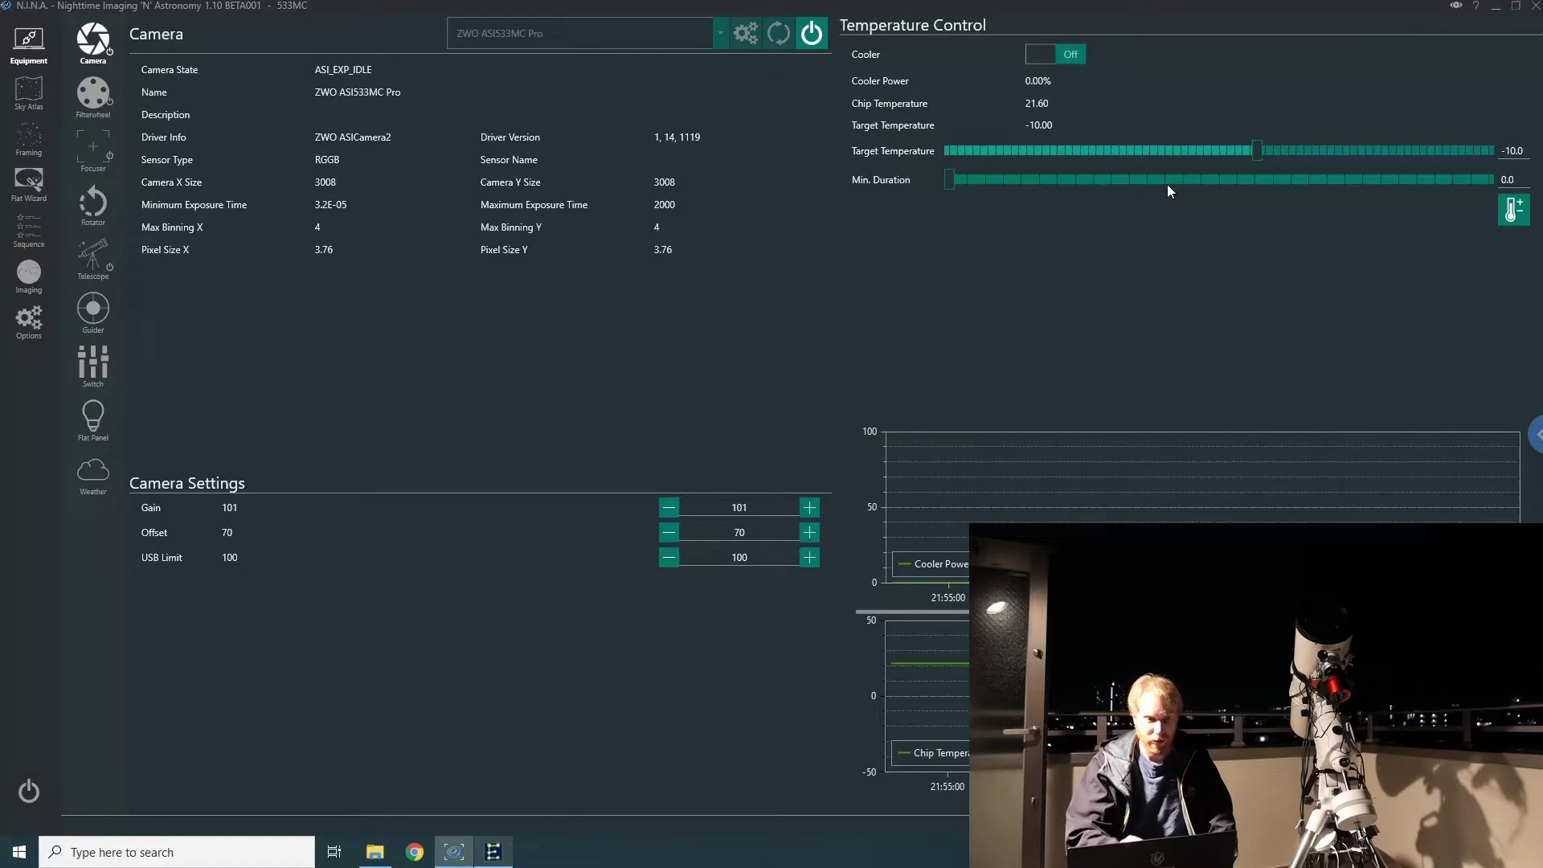
Turn on the camera cooler, review filter wheel, camera and mount details, then list flat panels.
left_click(1514, 224)
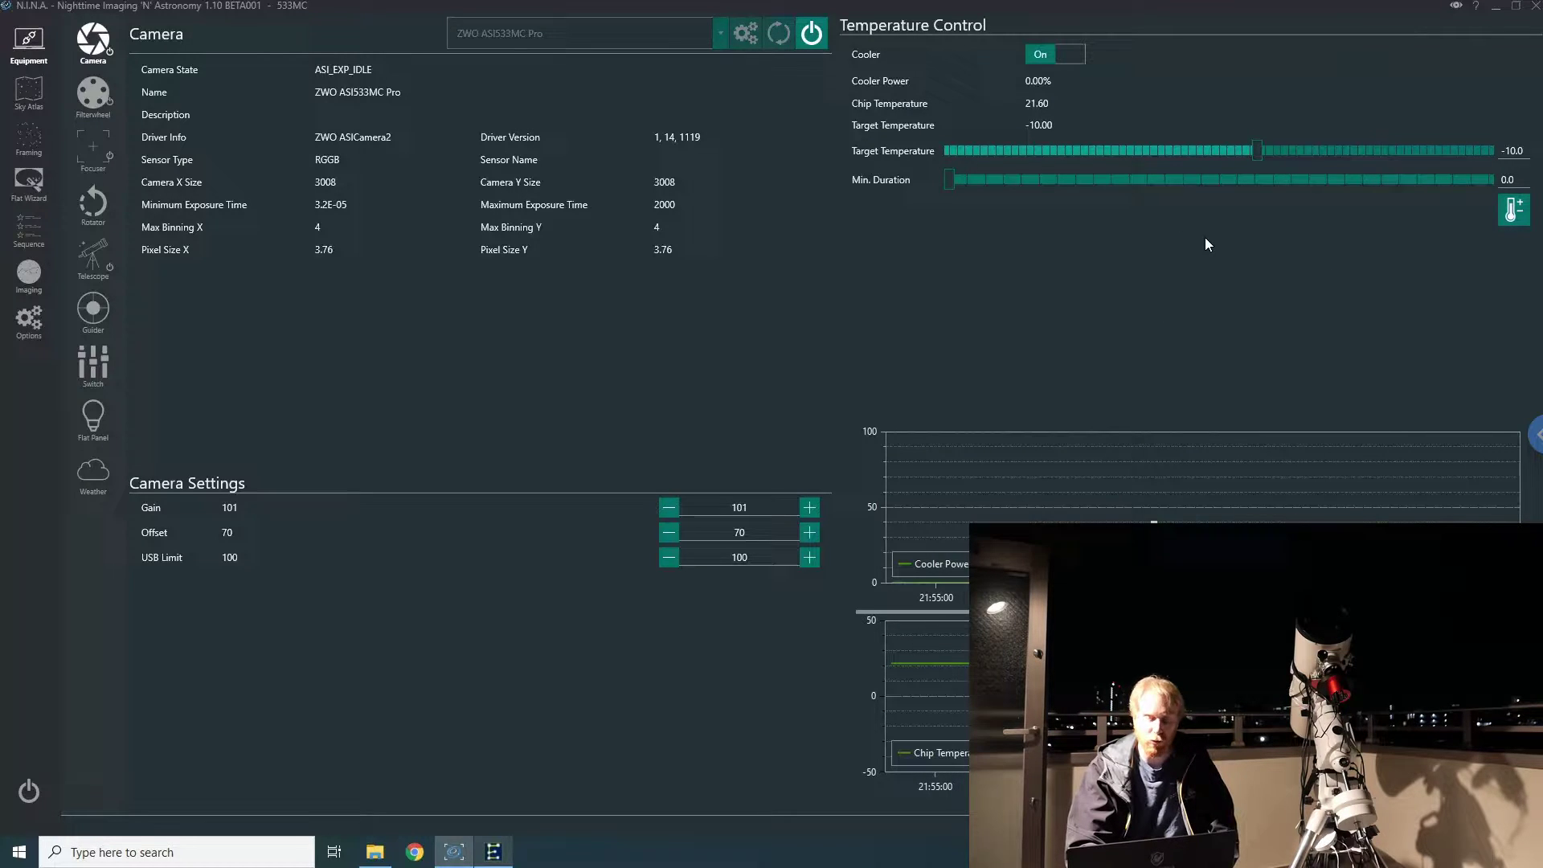
left_click(109, 108)
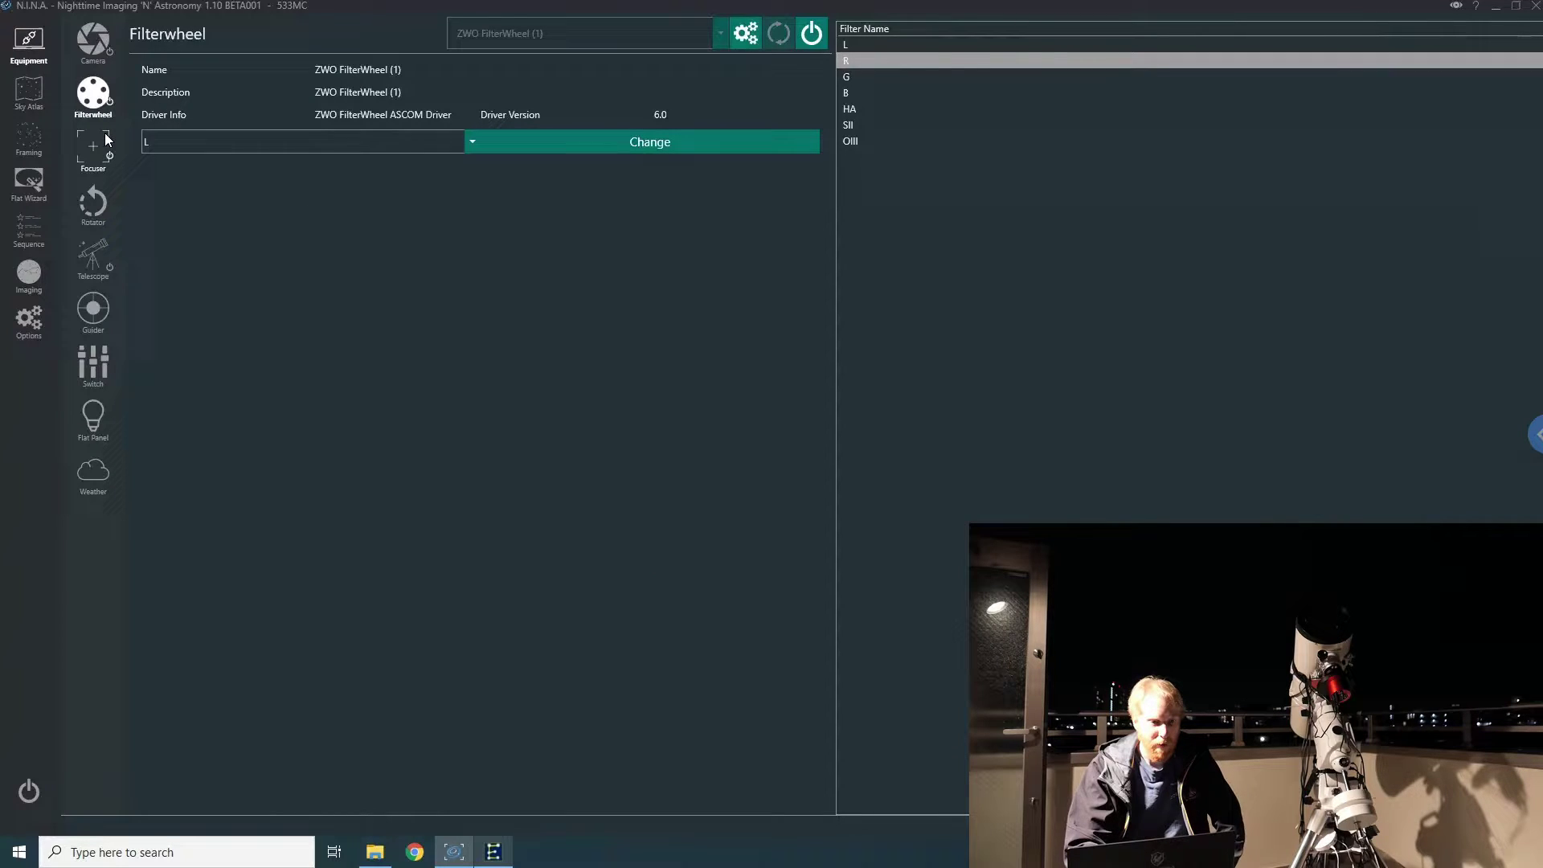
left_click(95, 46)
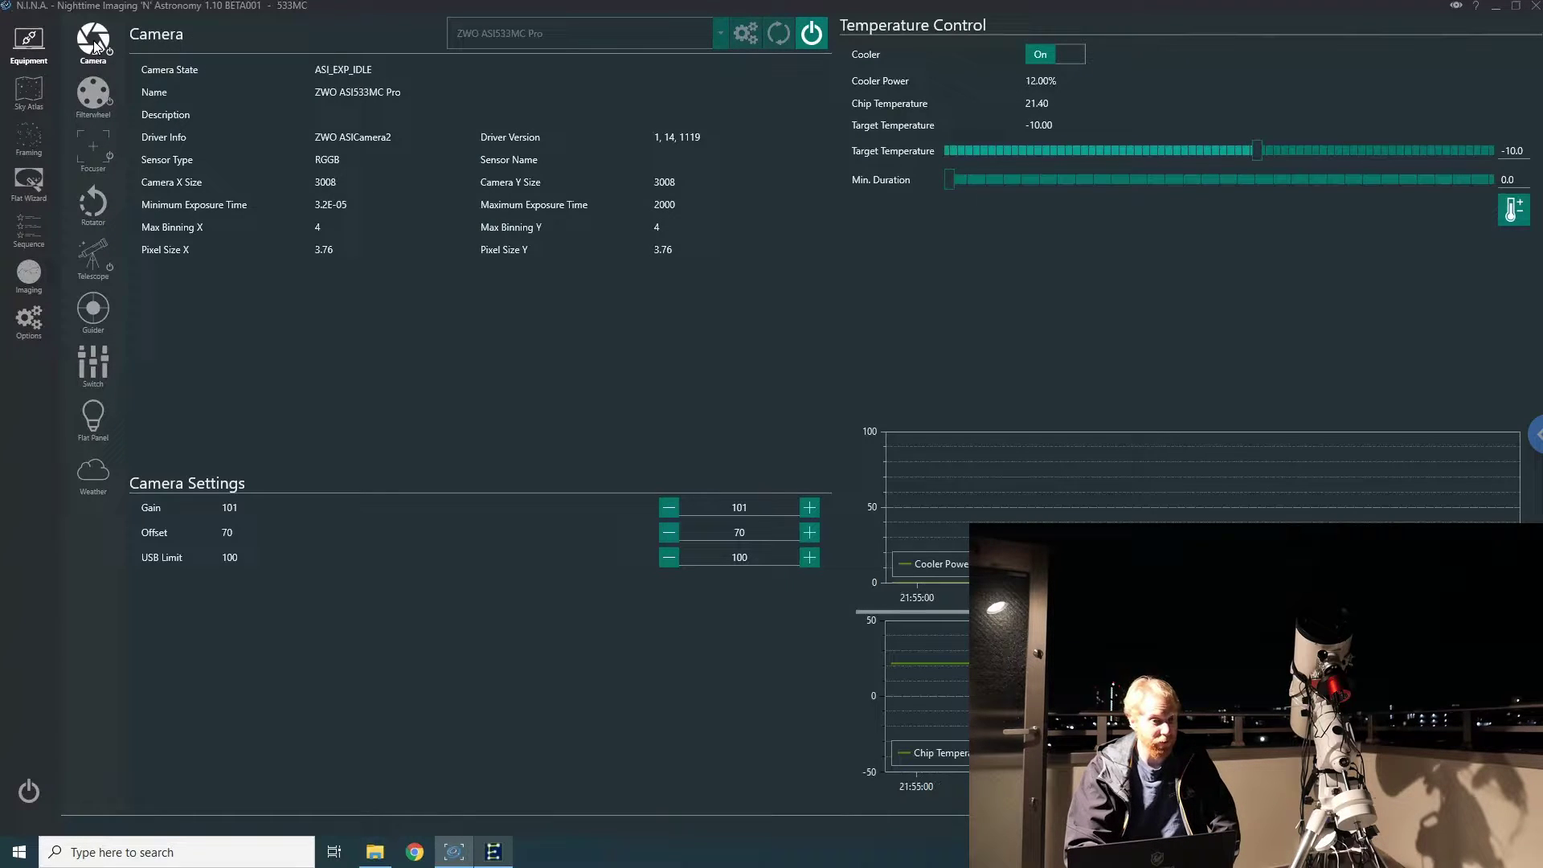
left_click(102, 255)
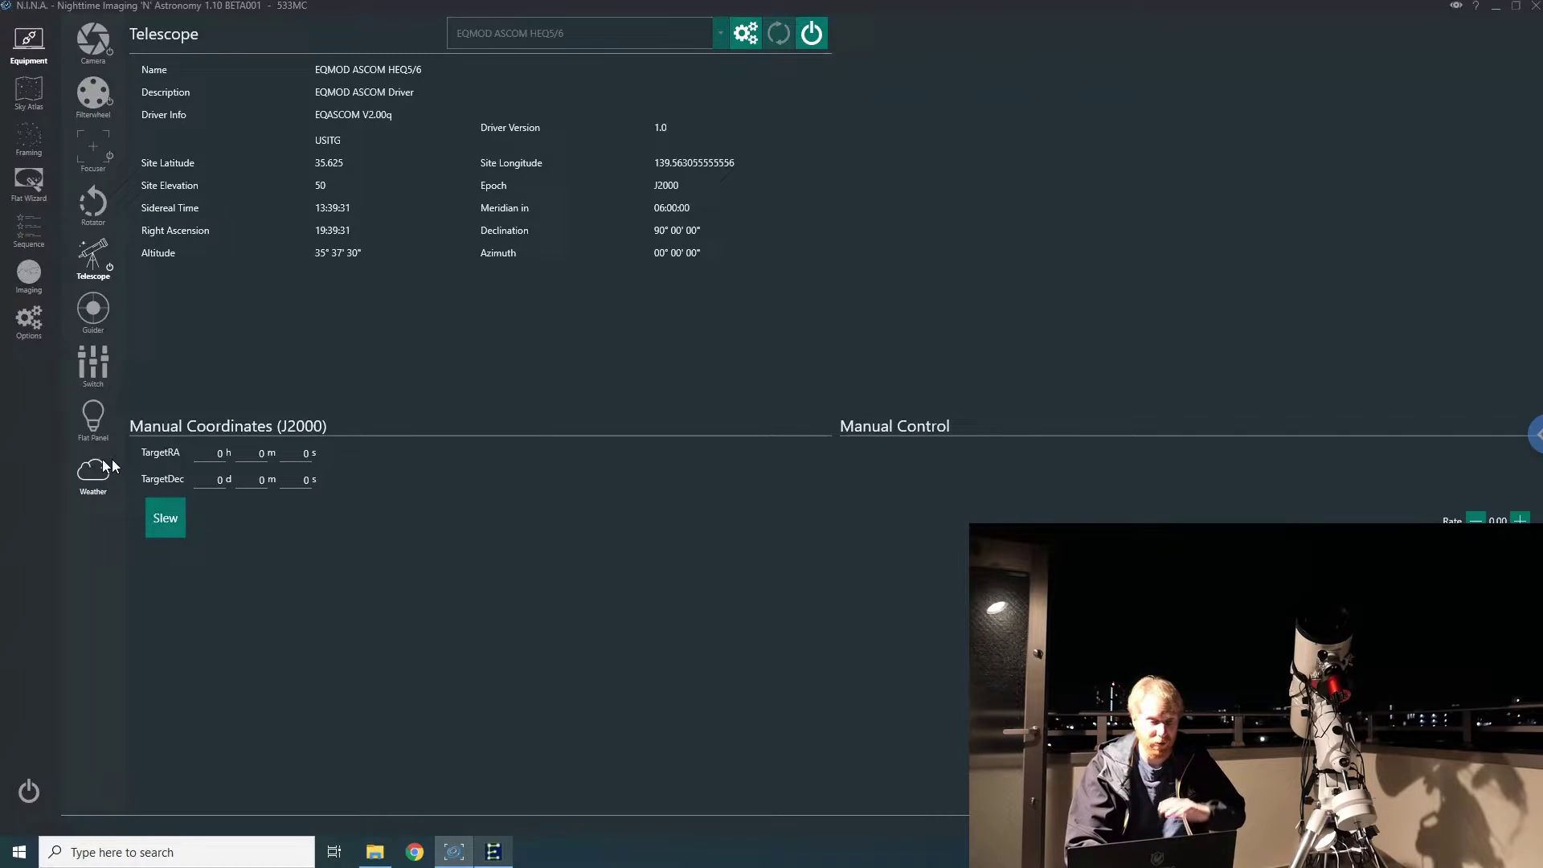
left_click(93, 416)
left_click(647, 40)
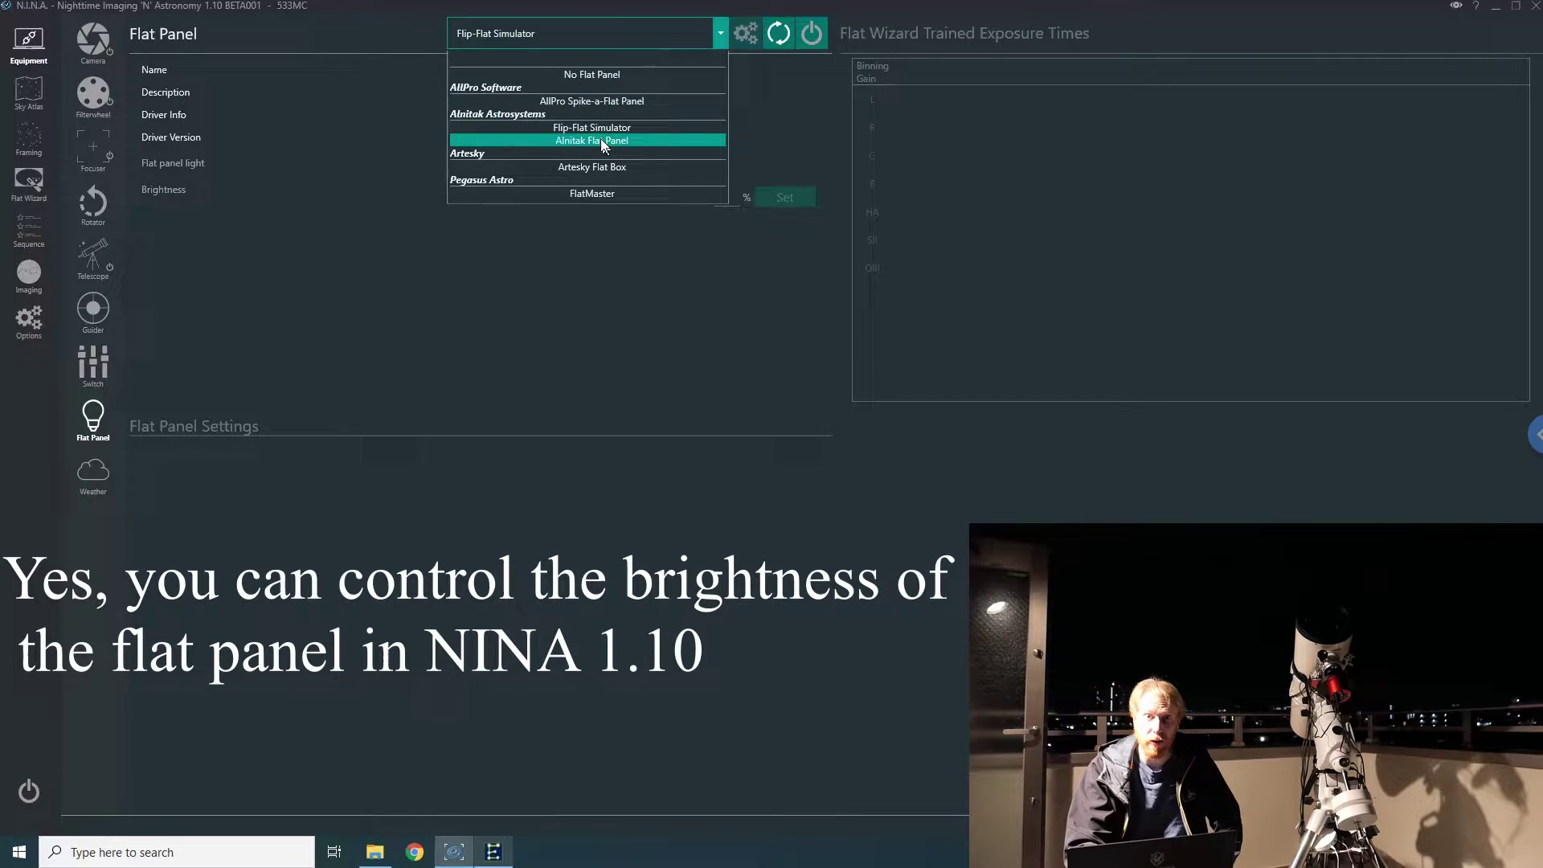
Leave Flip-Flat Simulator selected and switch to the Flat Wizard in Multi Mode.
left_click(572, 129)
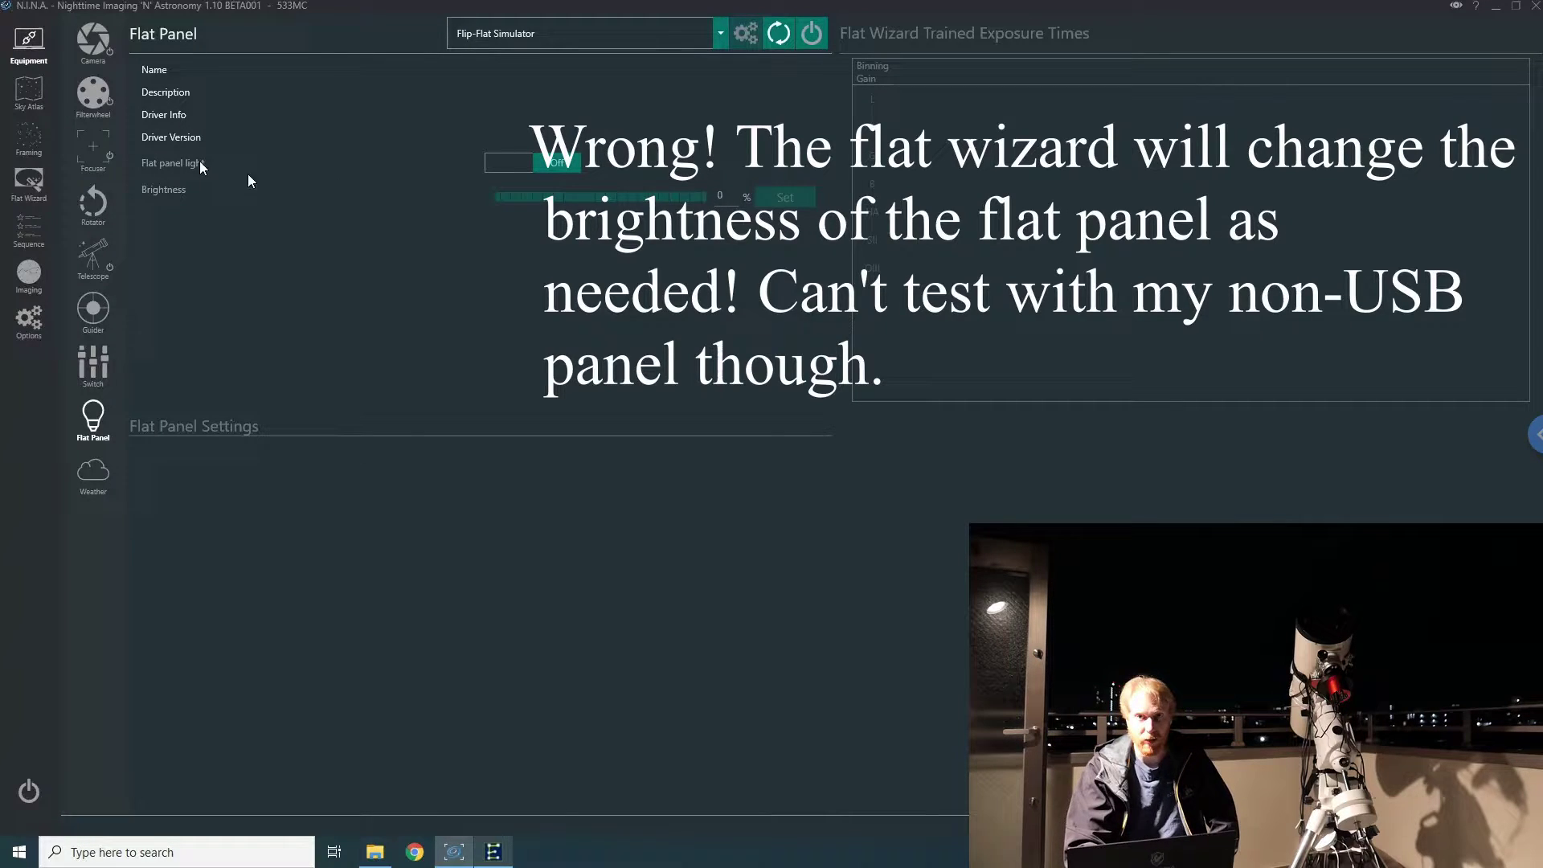
left_click(31, 183)
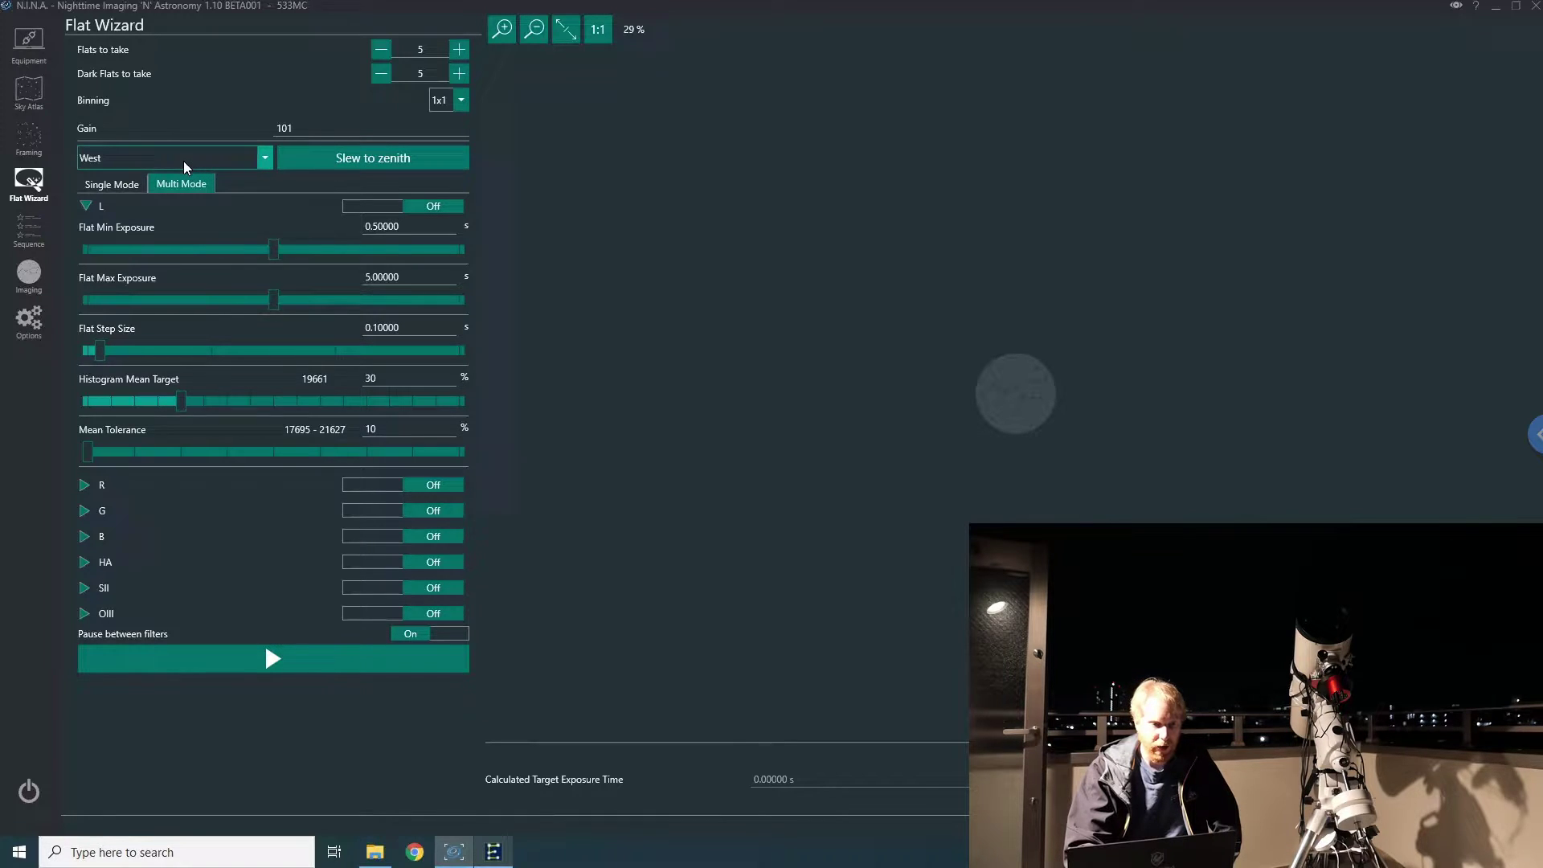
Slew the telescope mount to the zenith from the Flat Wizard.
left_click(329, 158)
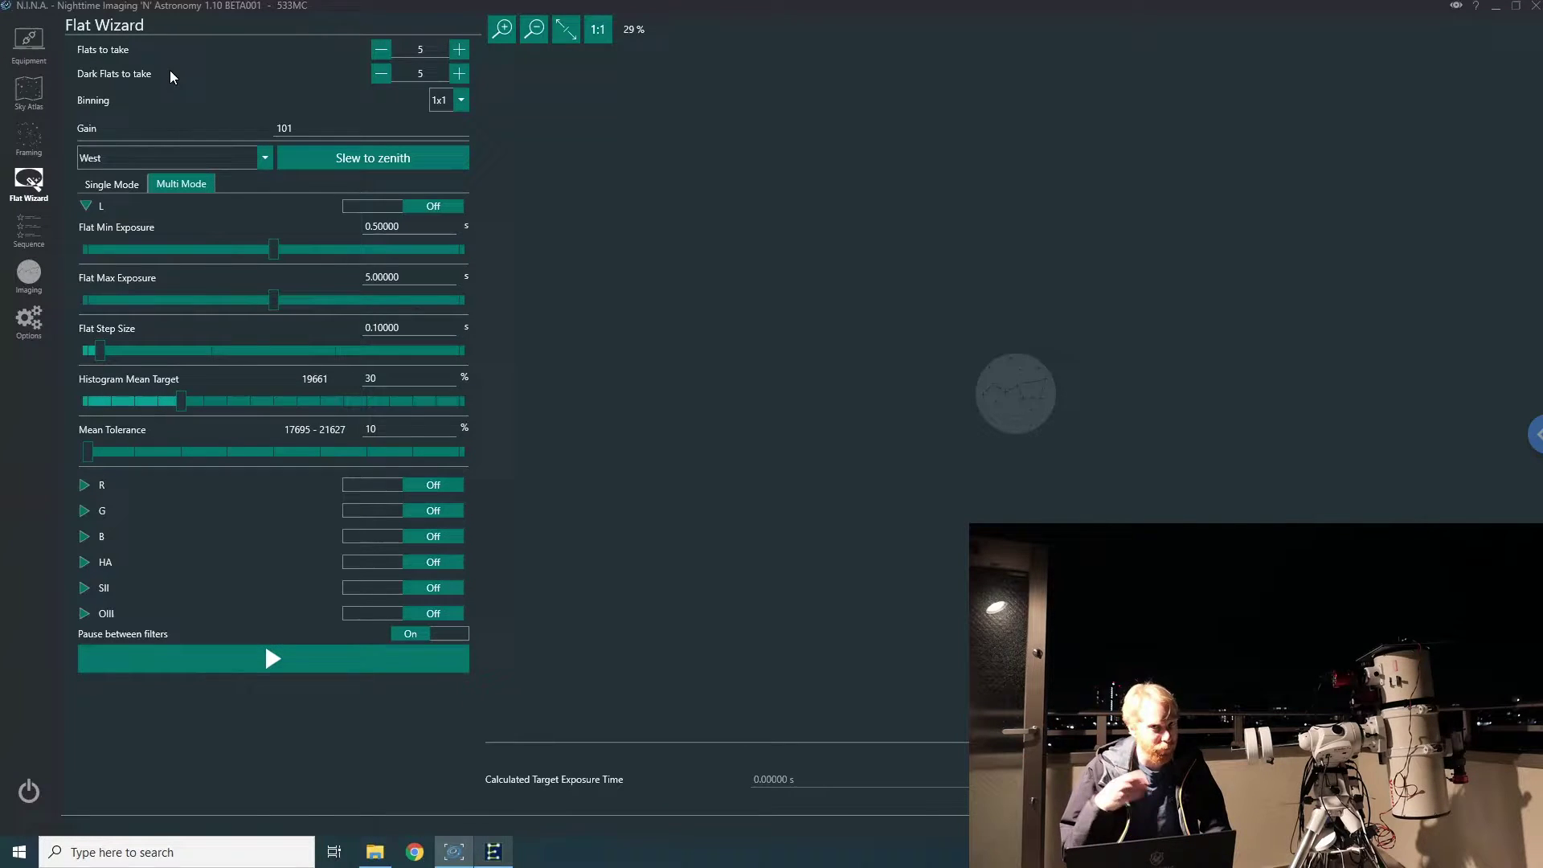
left_click(466, 101)
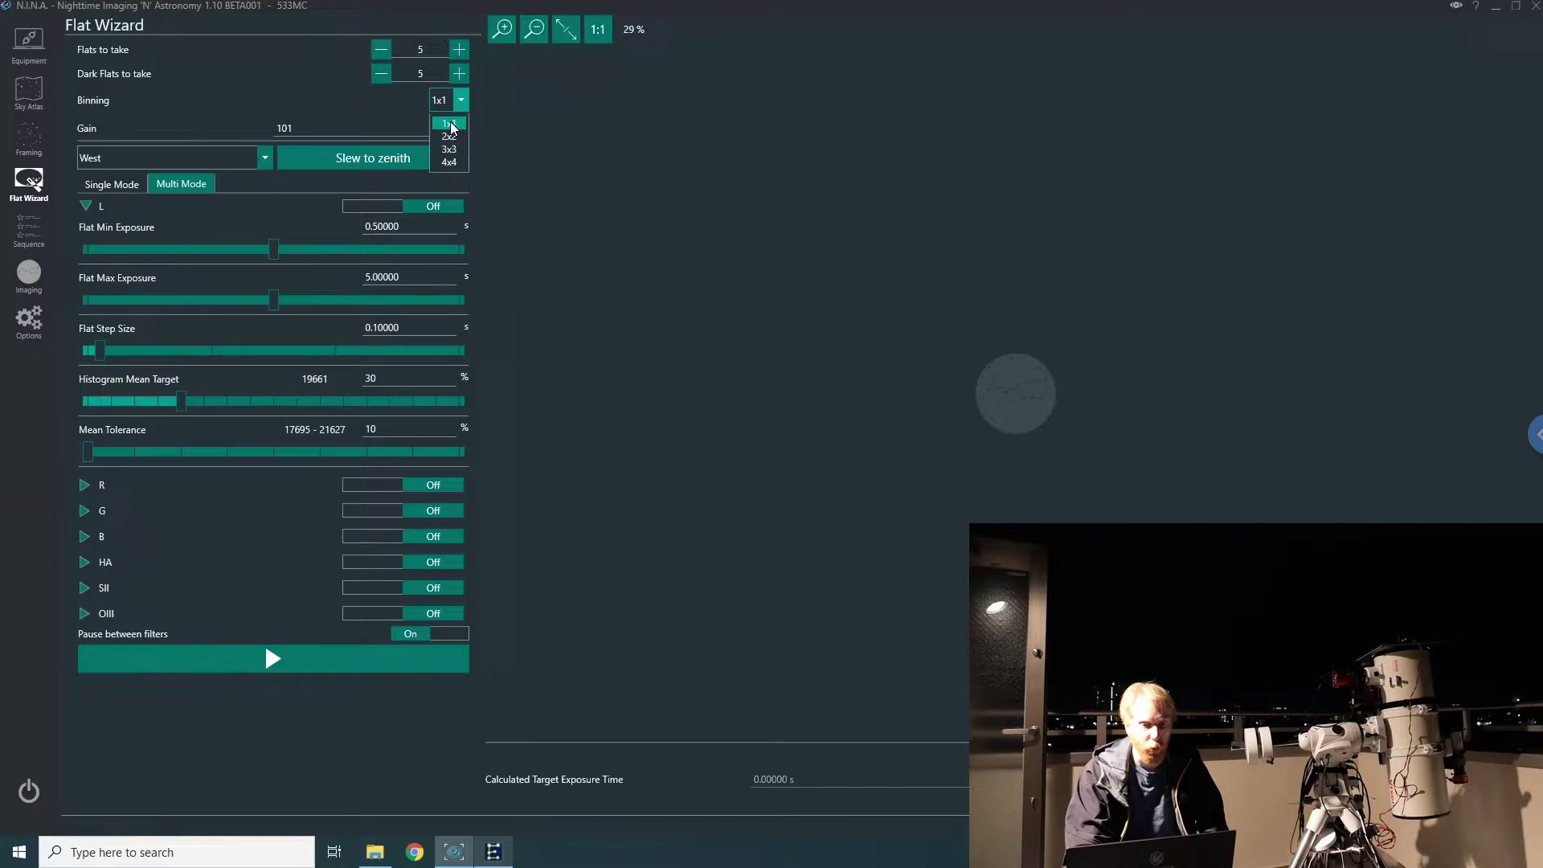
left_click(451, 123)
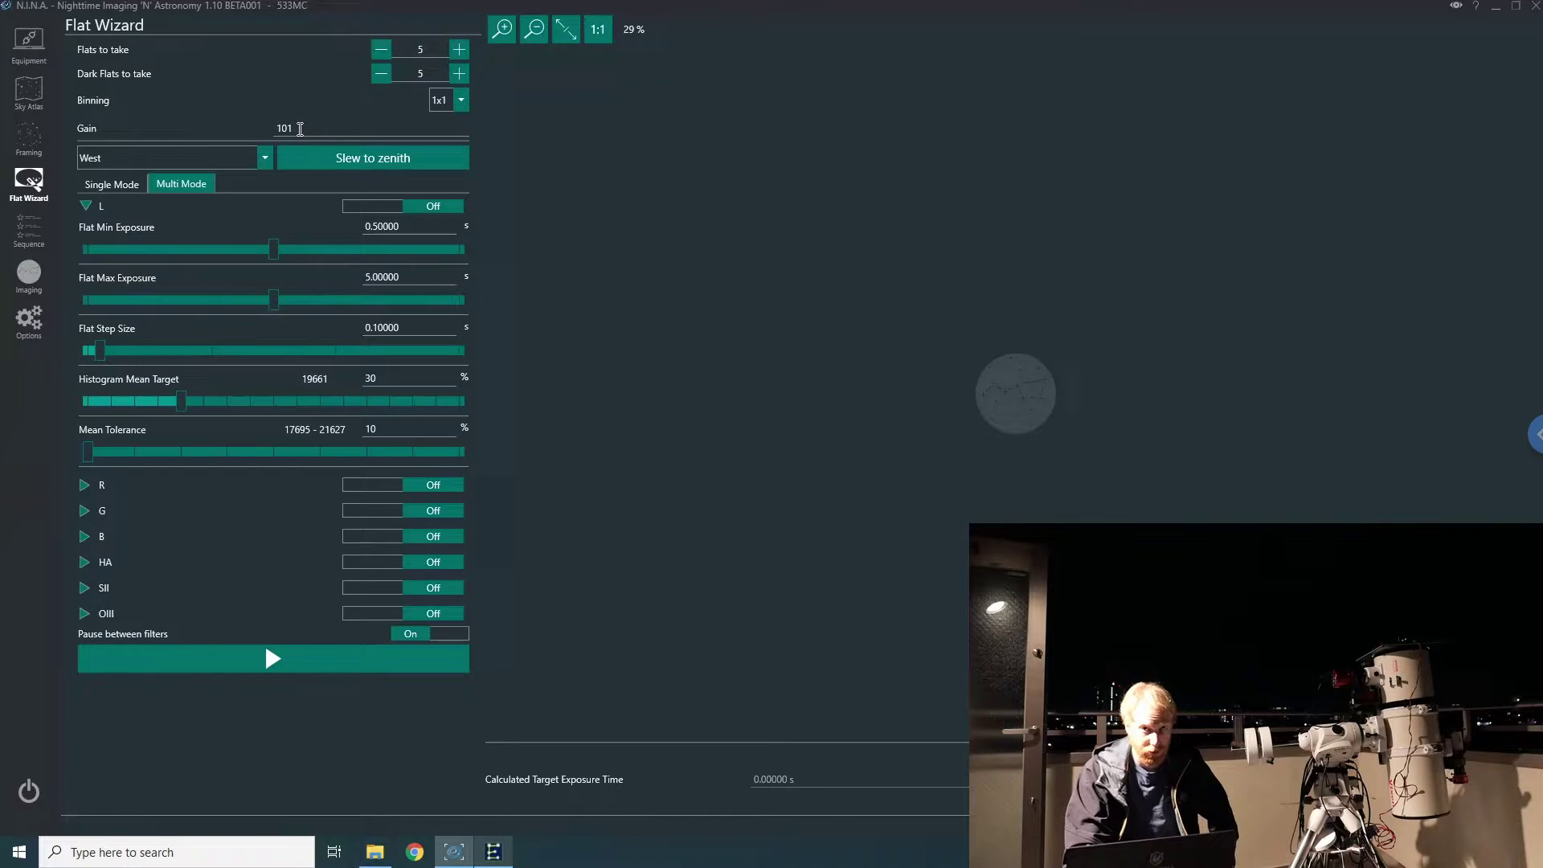
Collapse the L filter row, switch between modes, and keep L as the Single Mode filter.
left_click(94, 201)
left_click(111, 184)
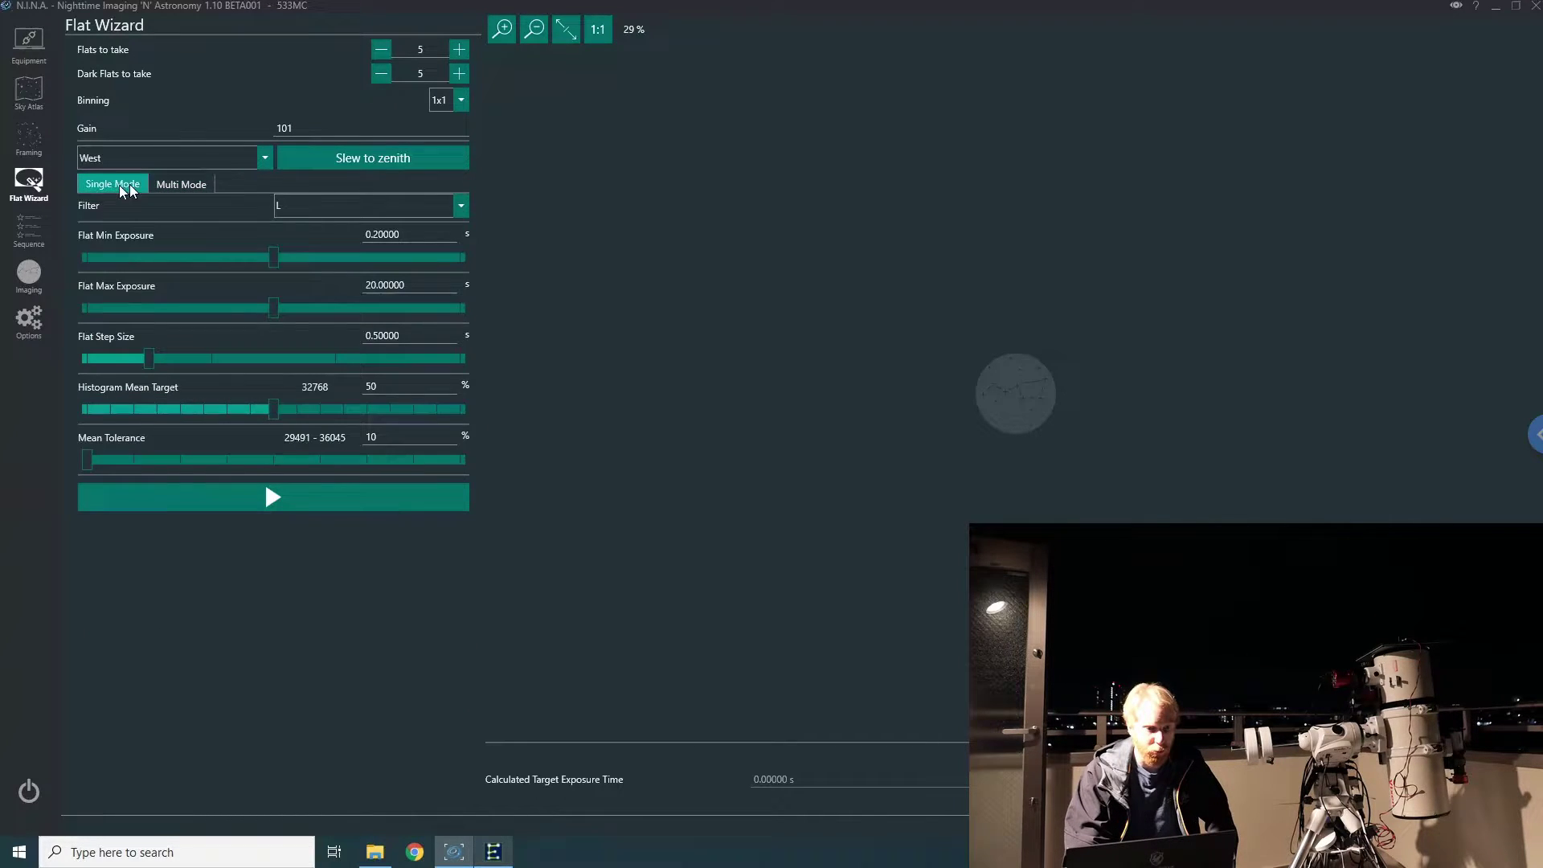
left_click(176, 185)
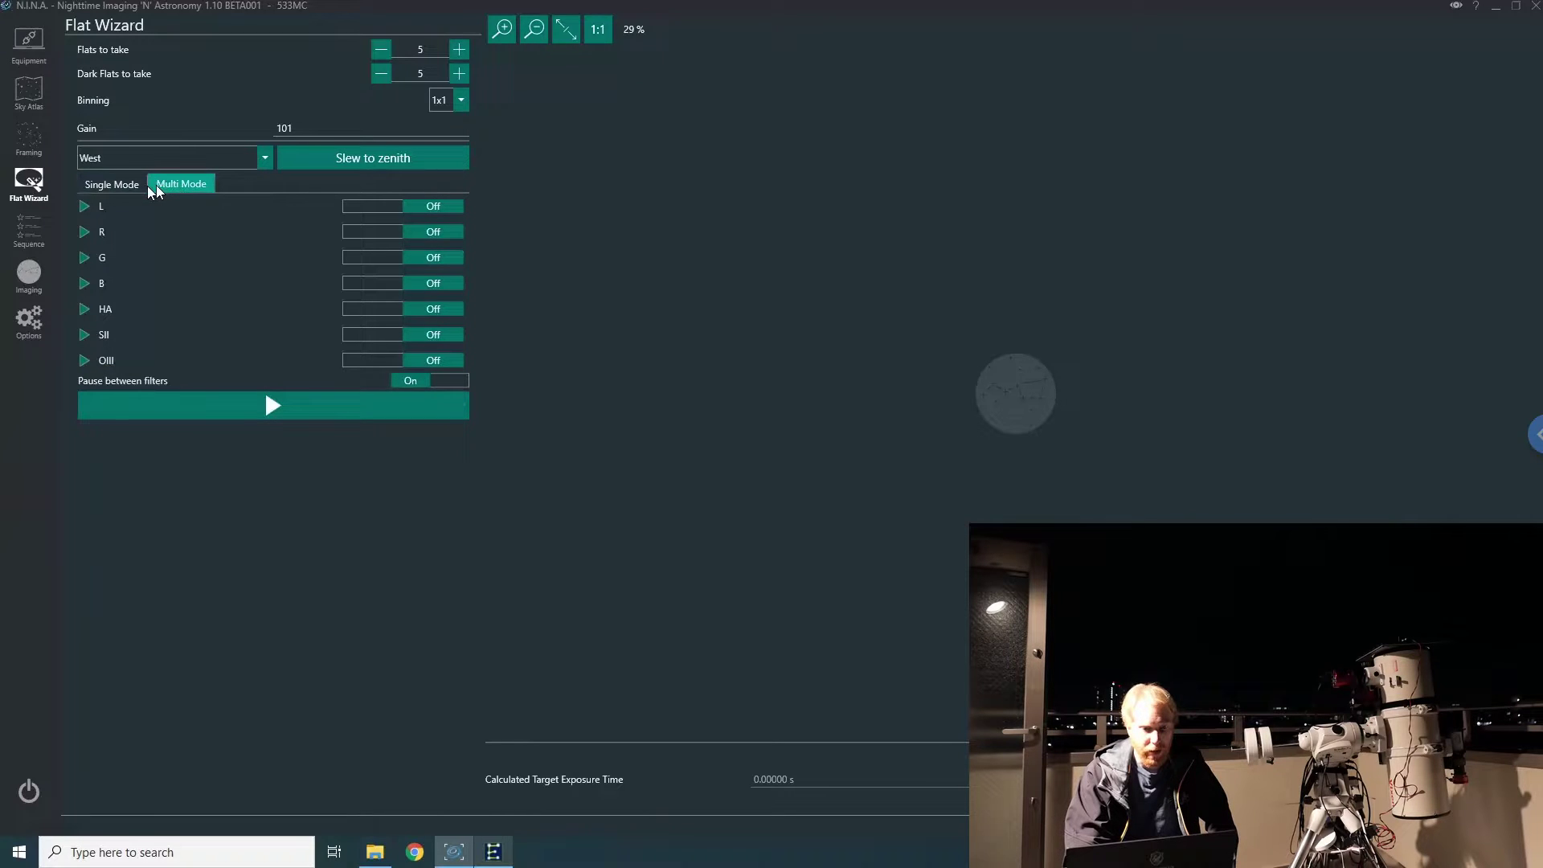
left_click(110, 182)
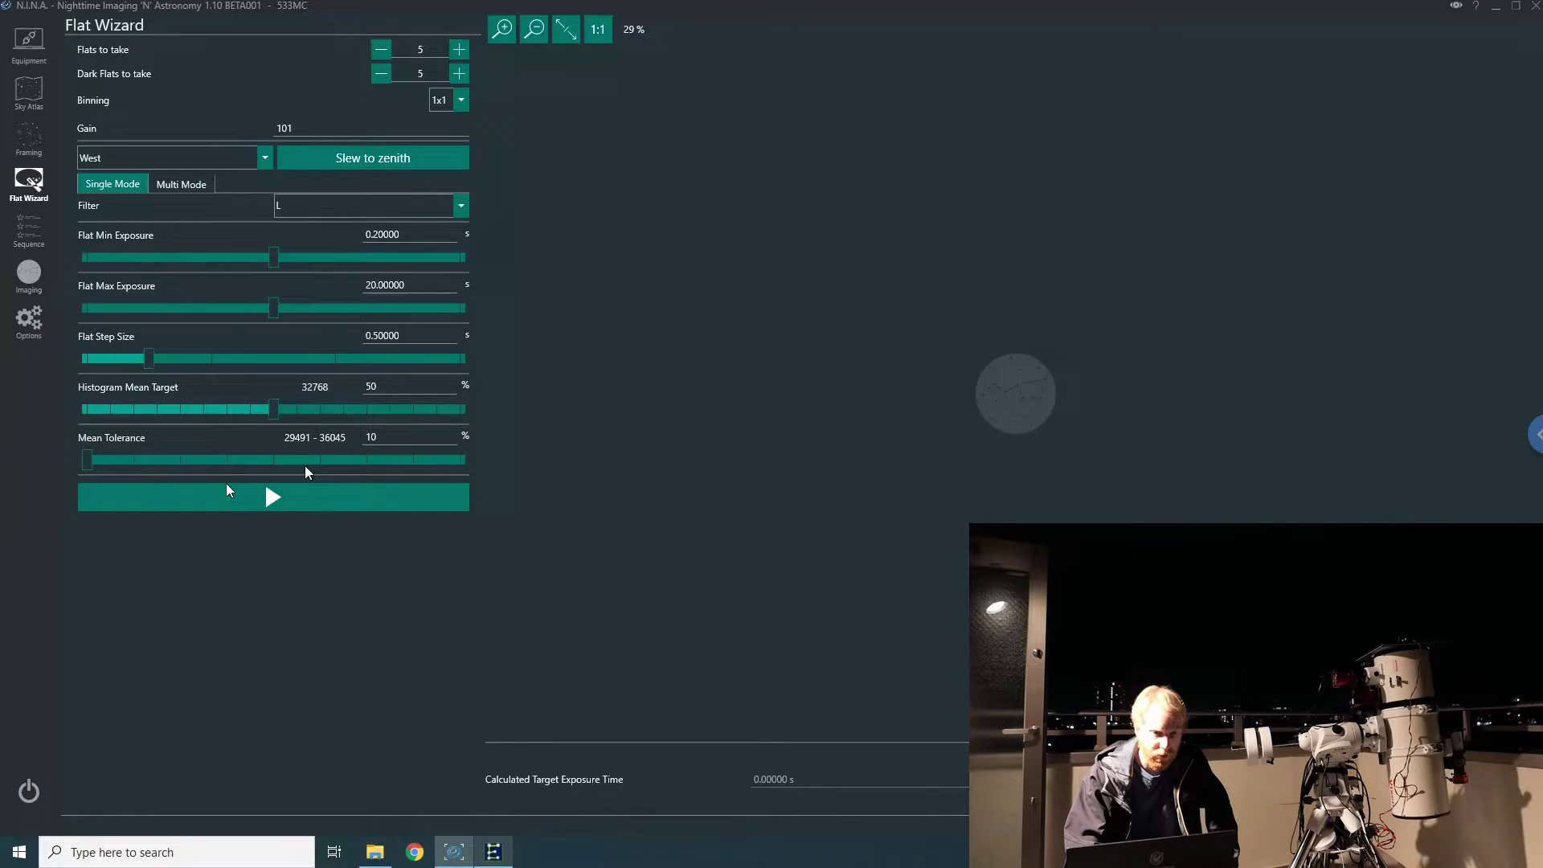
left_click(455, 209)
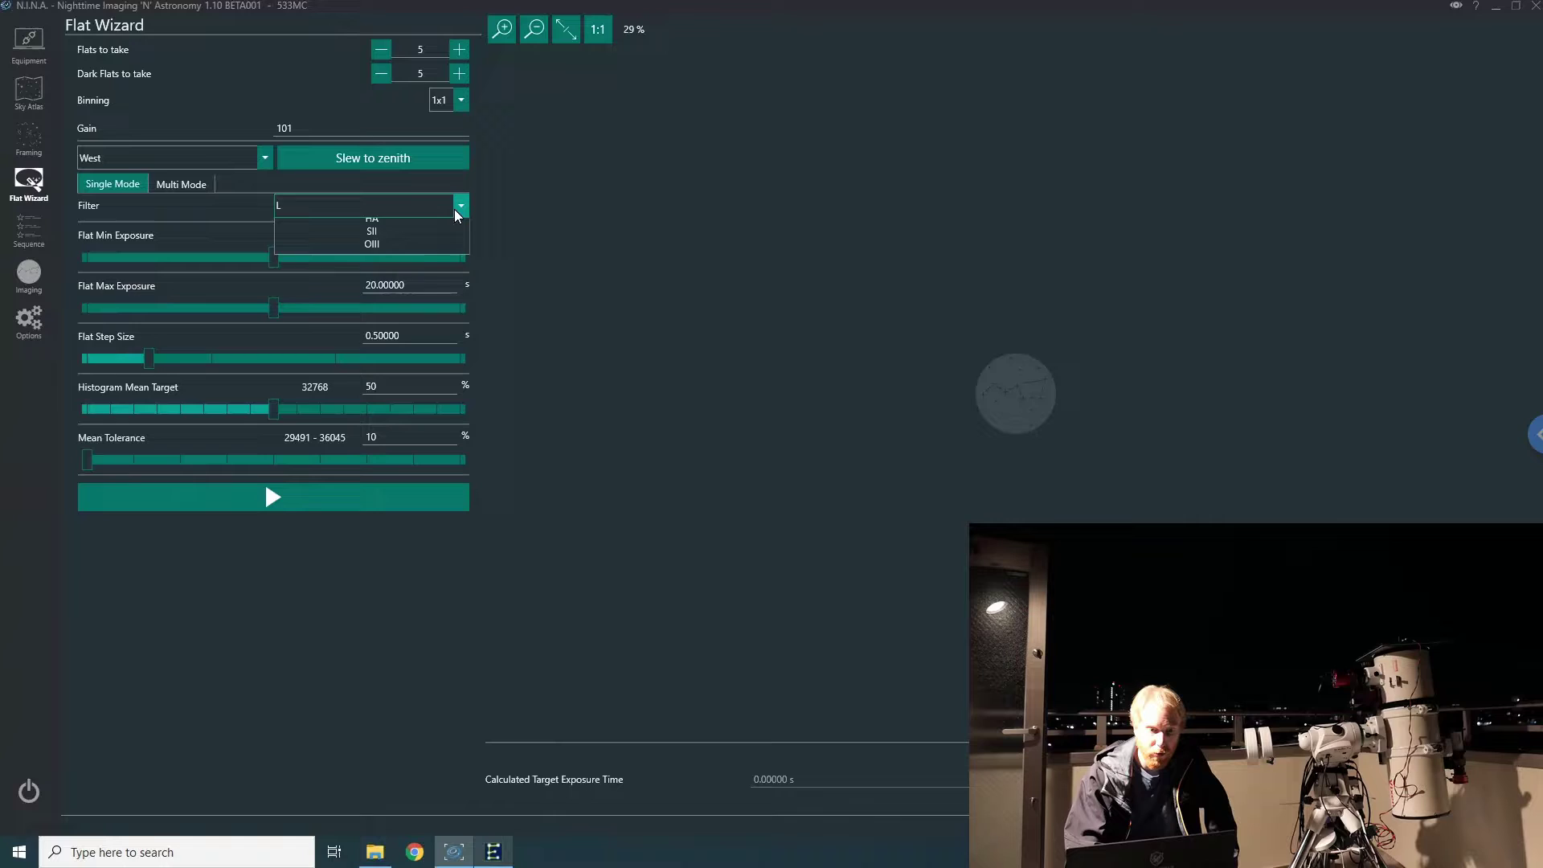
left_click(454, 209)
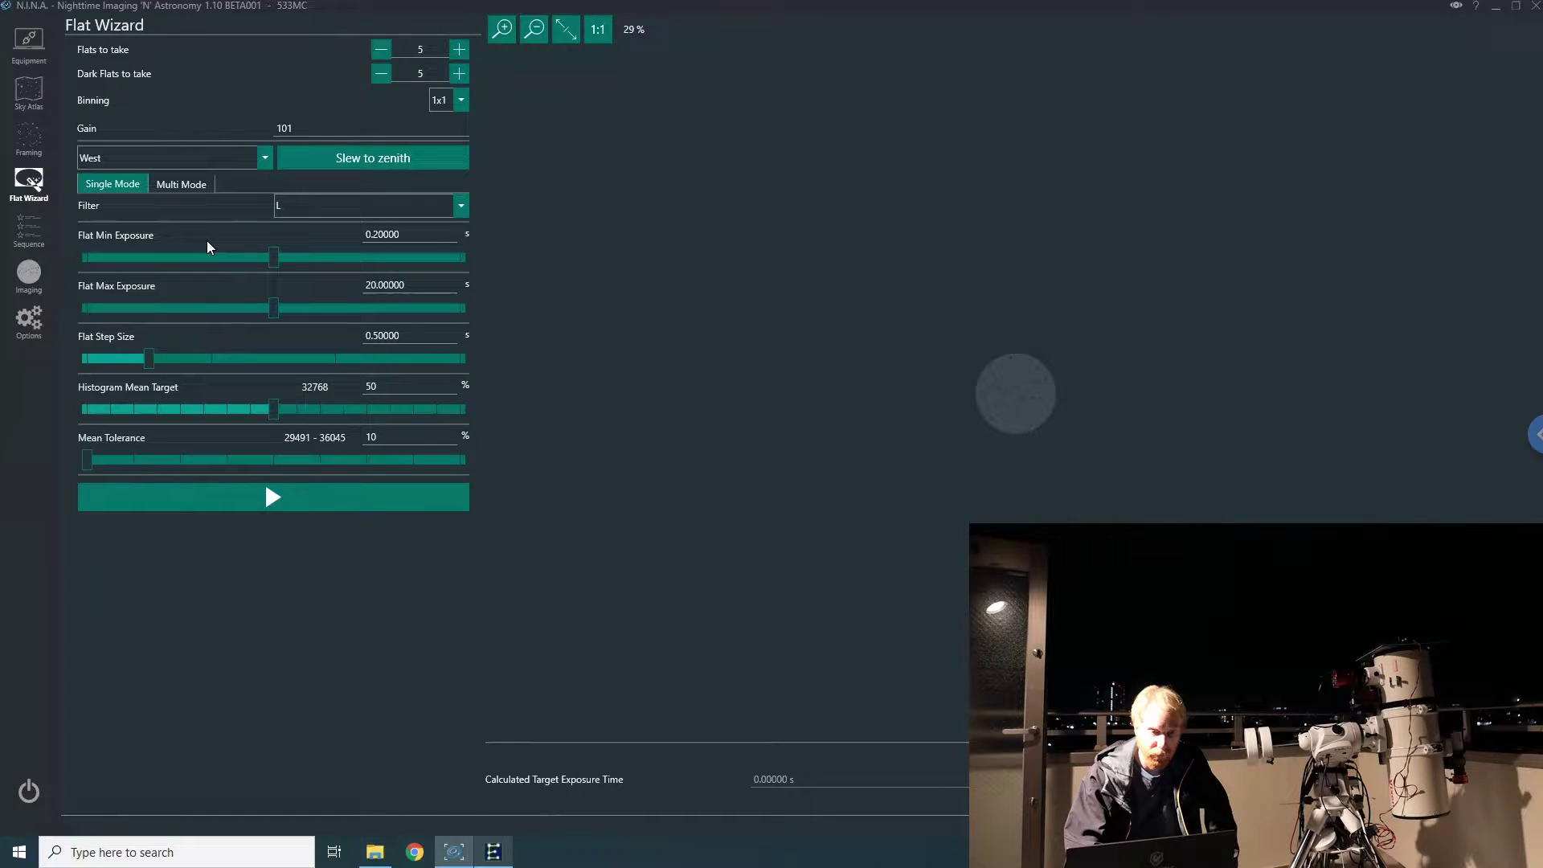
In Multi Mode, turn on flats for L, R, G and B, then briefly review L's settings.
left_click(181, 184)
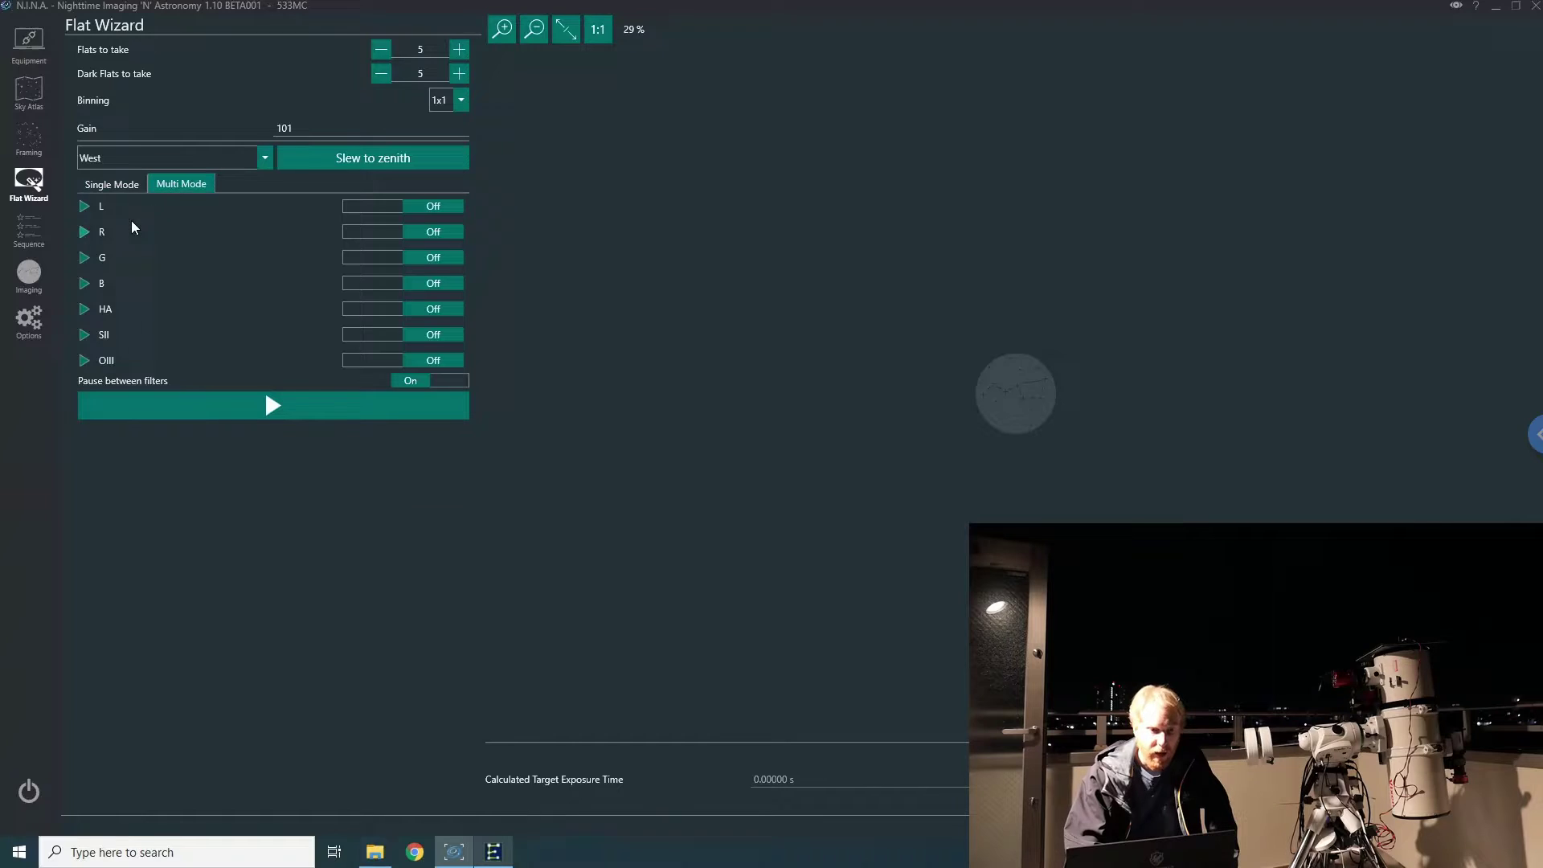
left_click(380, 210)
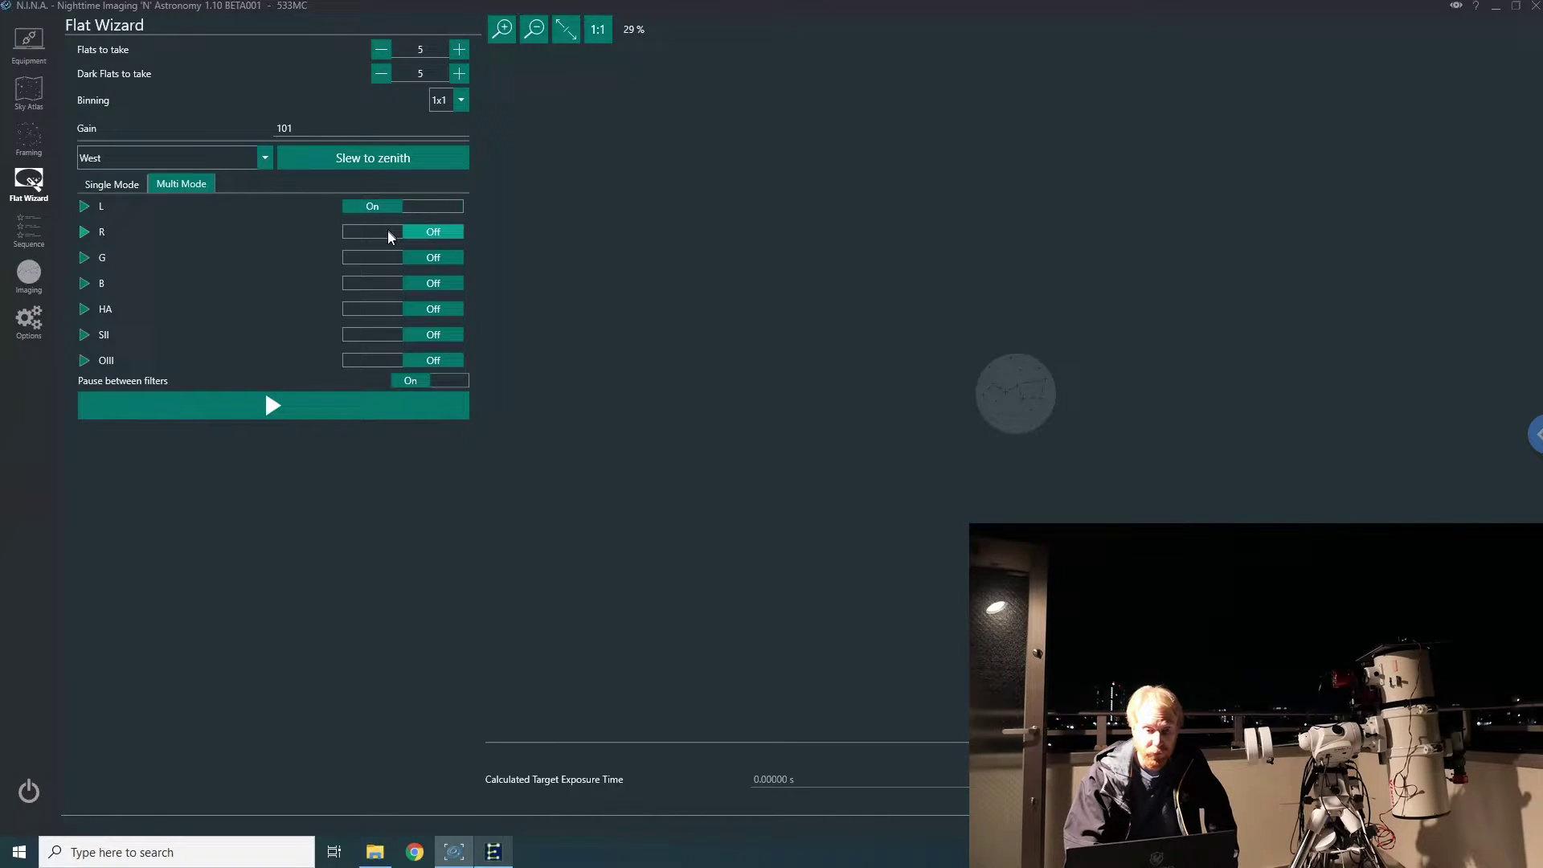
left_click(383, 232)
left_click(374, 257)
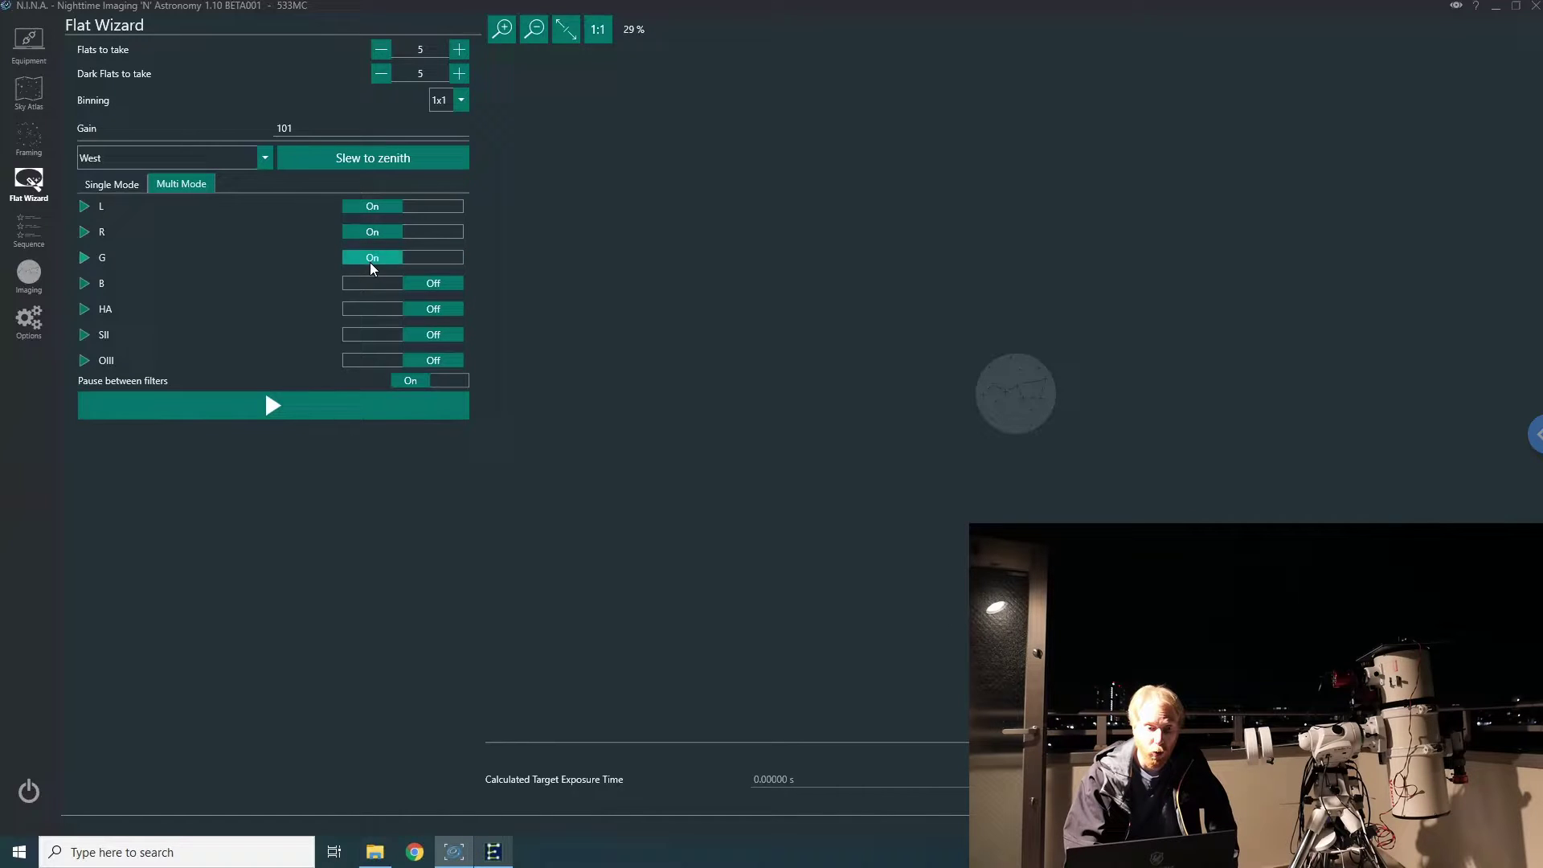
left_click(369, 283)
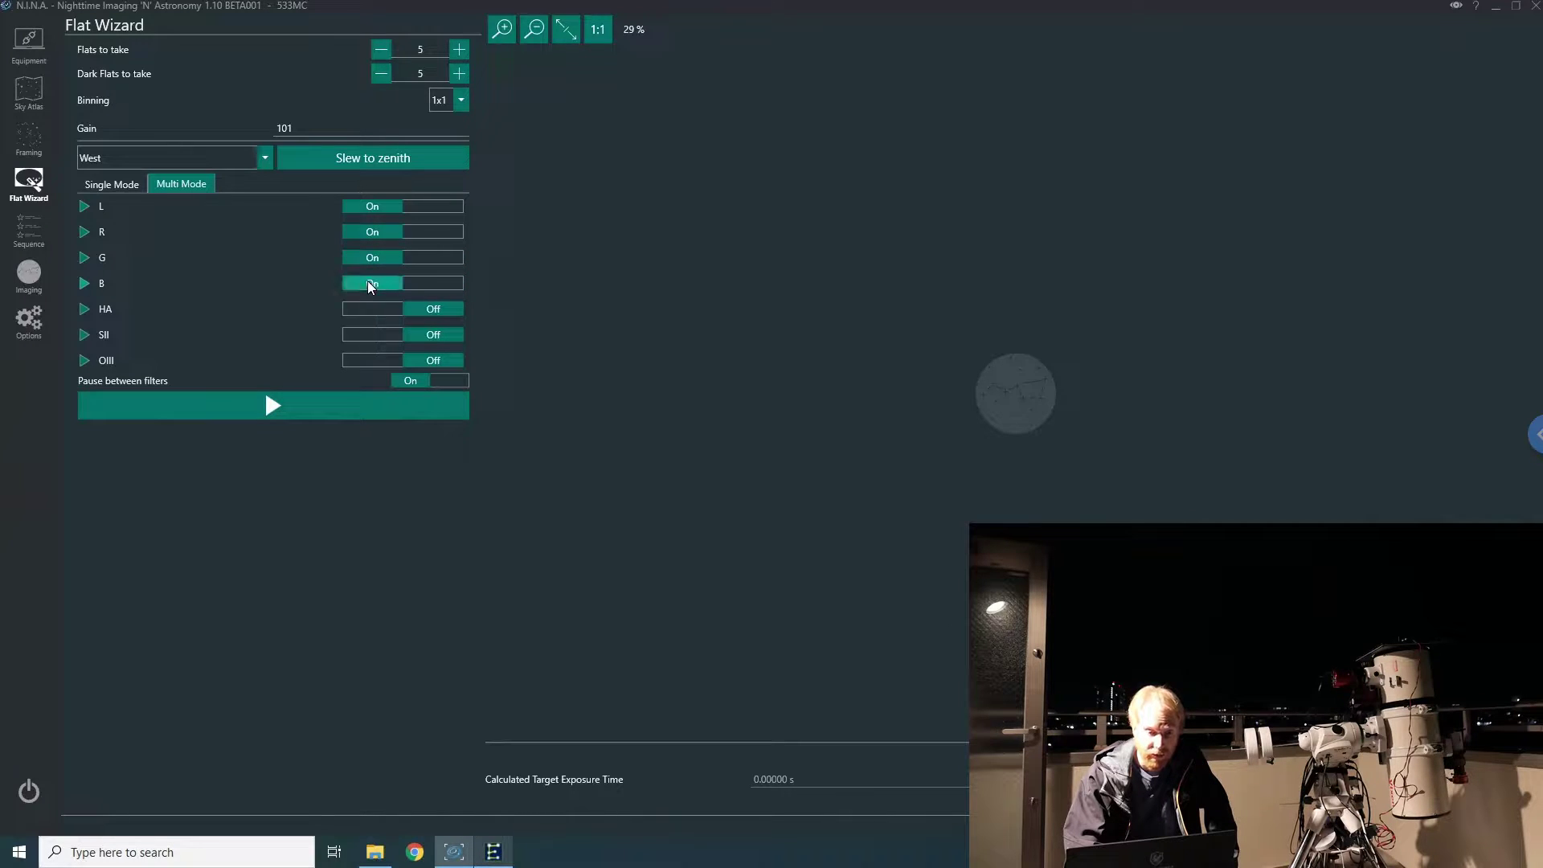
left_click(87, 207)
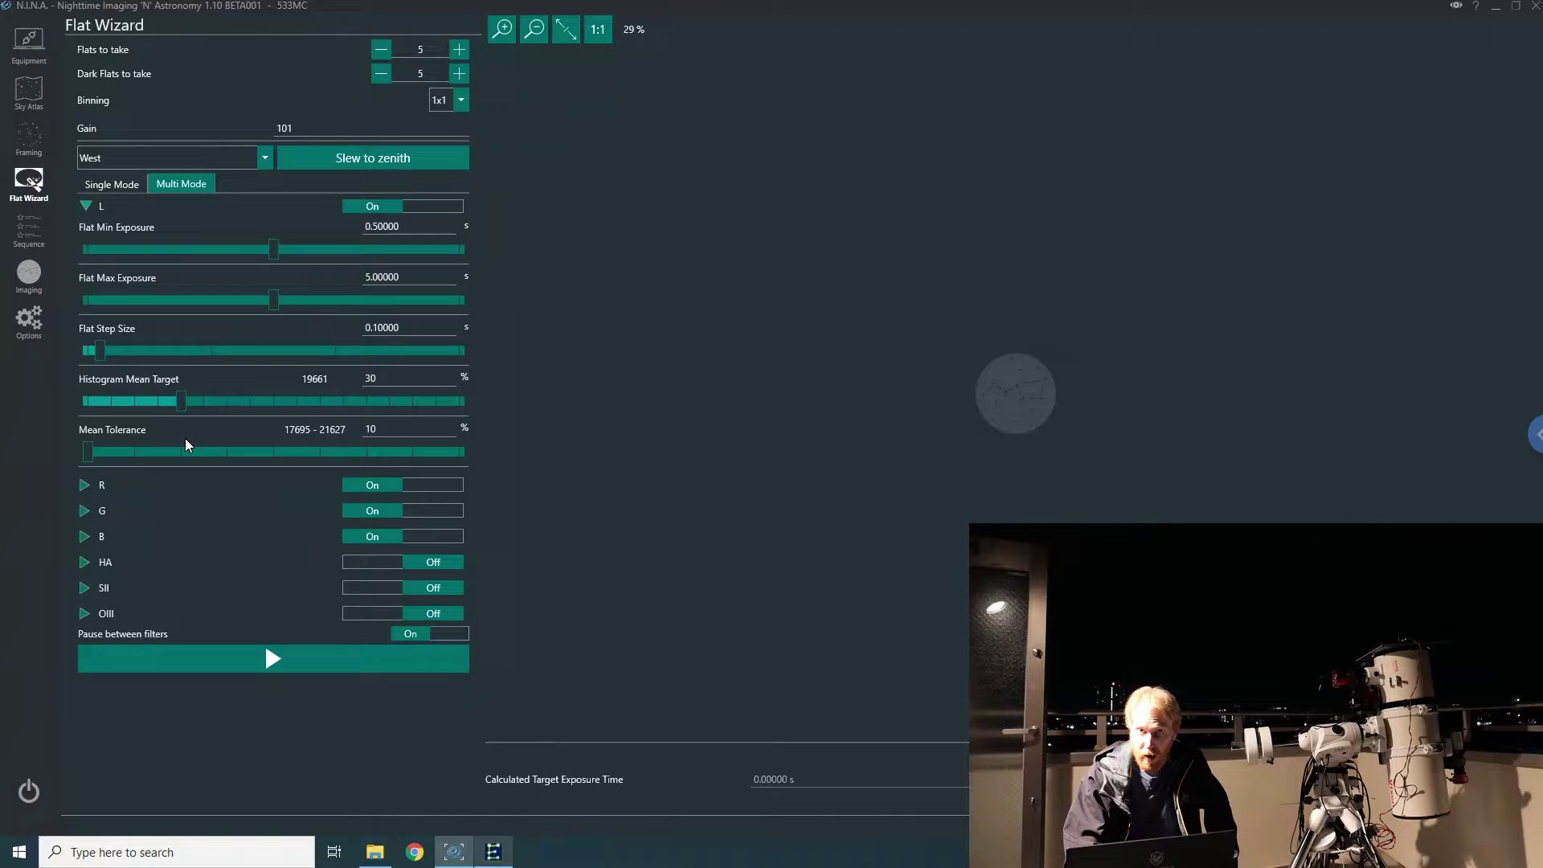
left_click(85, 207)
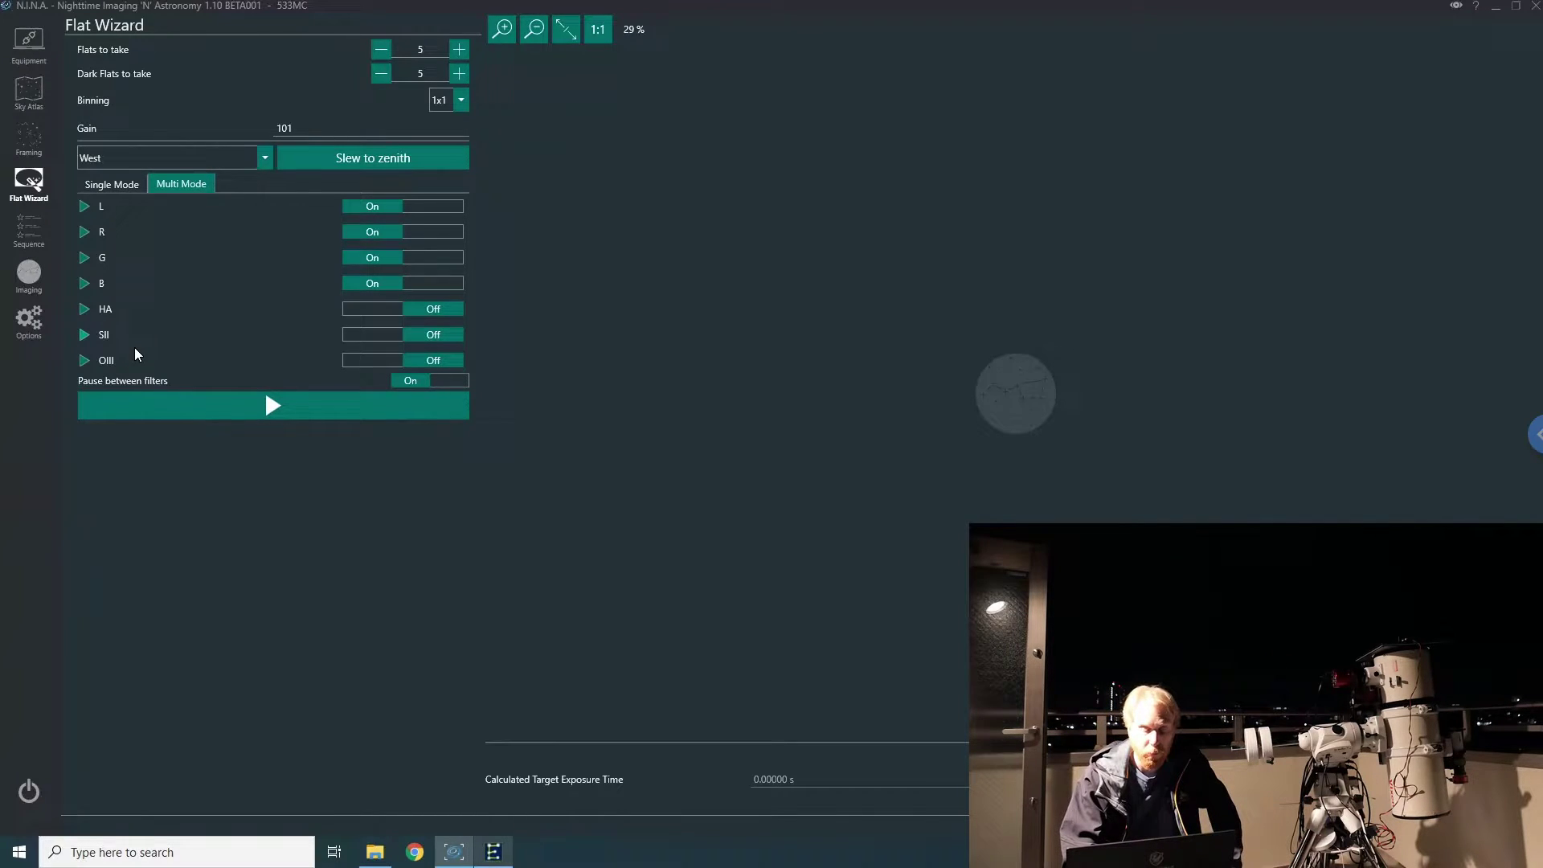
Turn off pausing between filters, disable G and B, and expand the L filter settings.
left_click(443, 385)
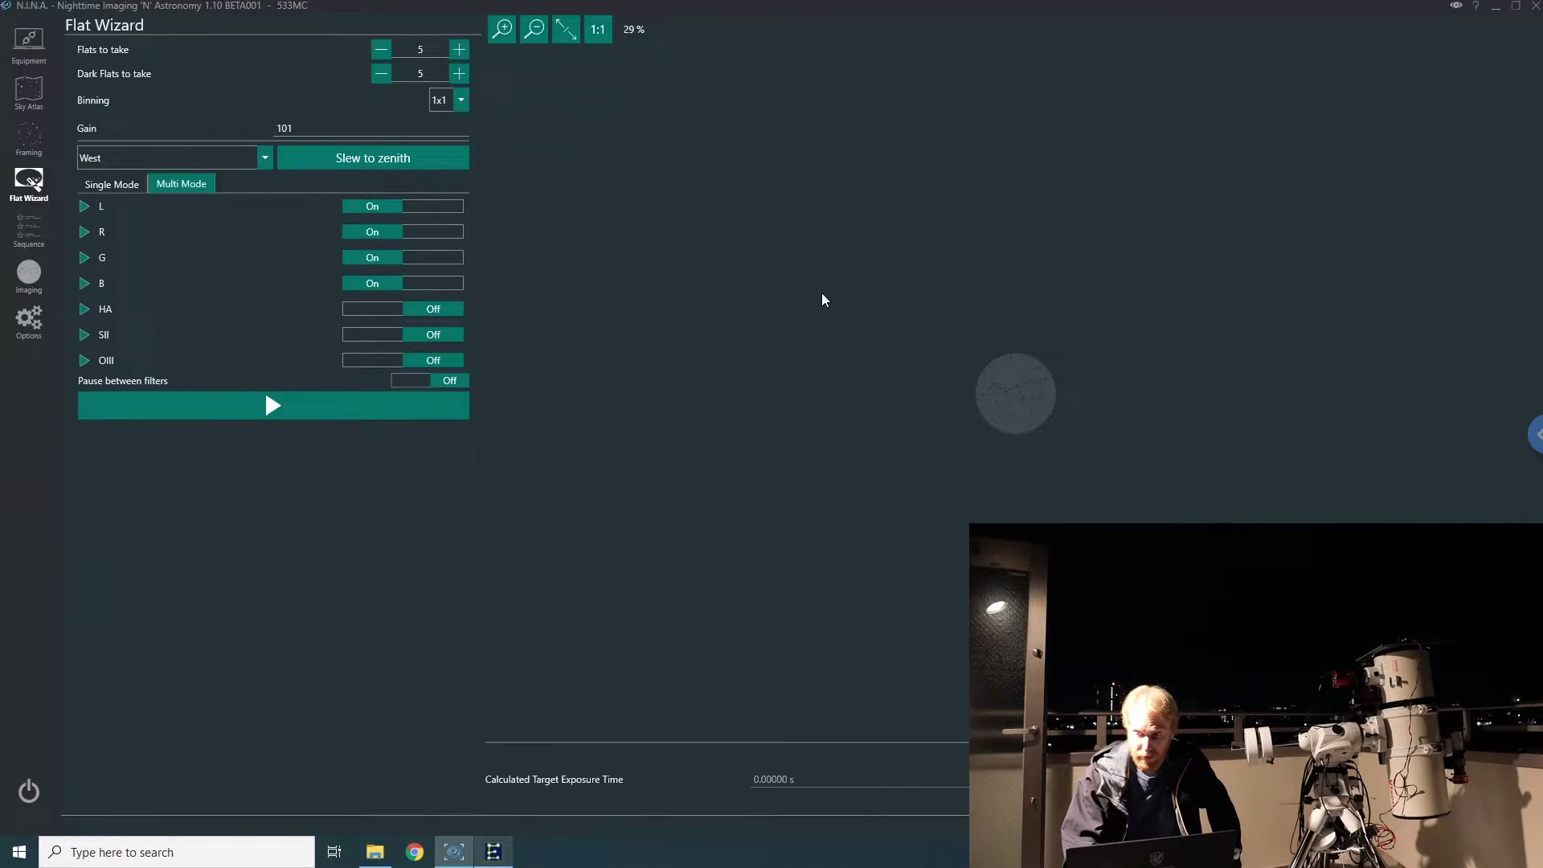
left_click(385, 265)
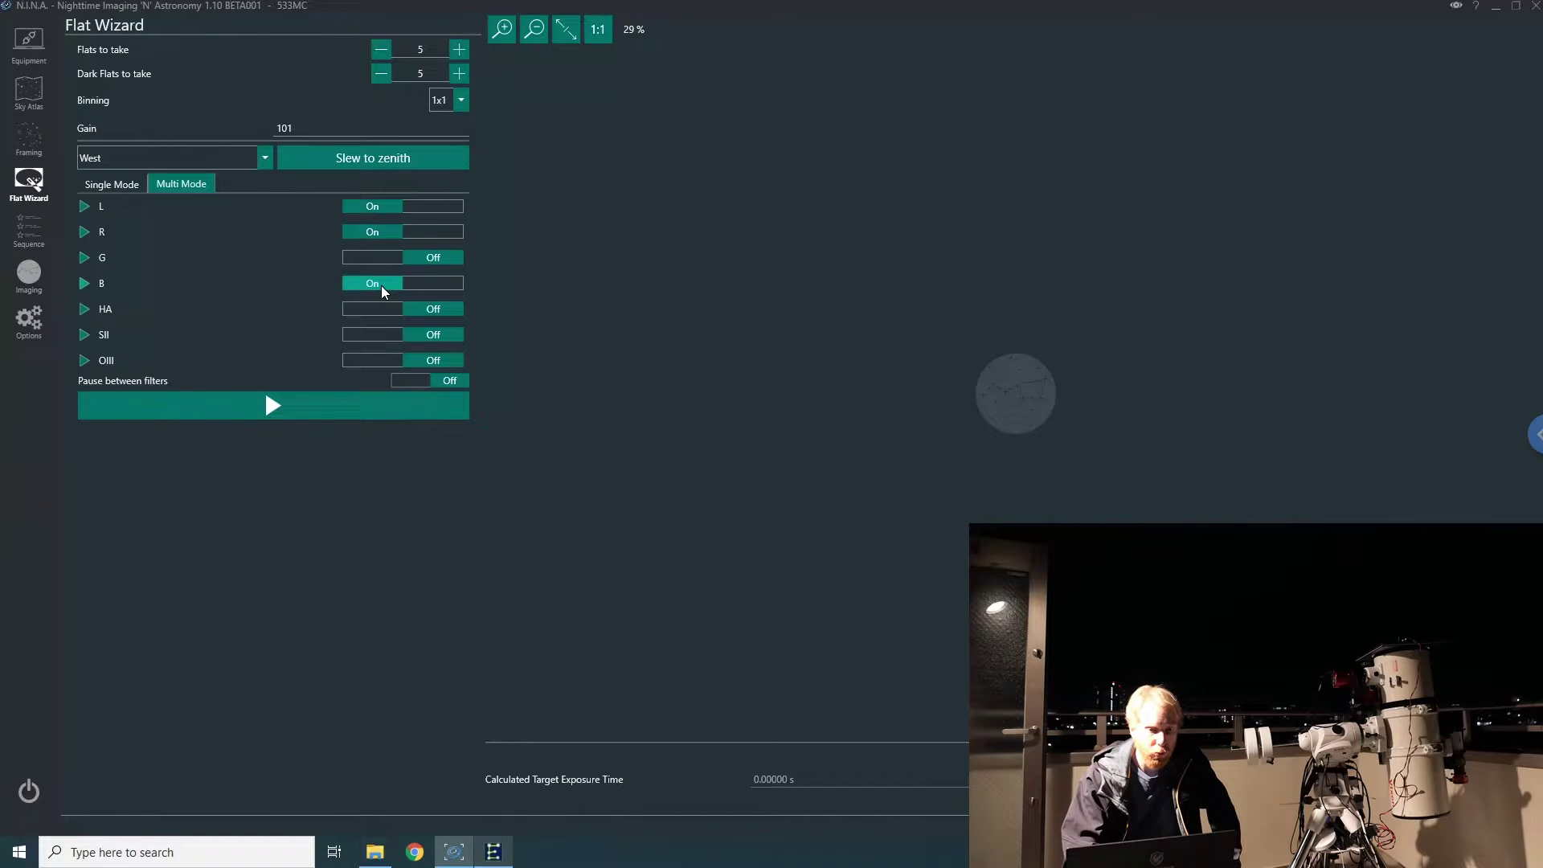
left_click(383, 288)
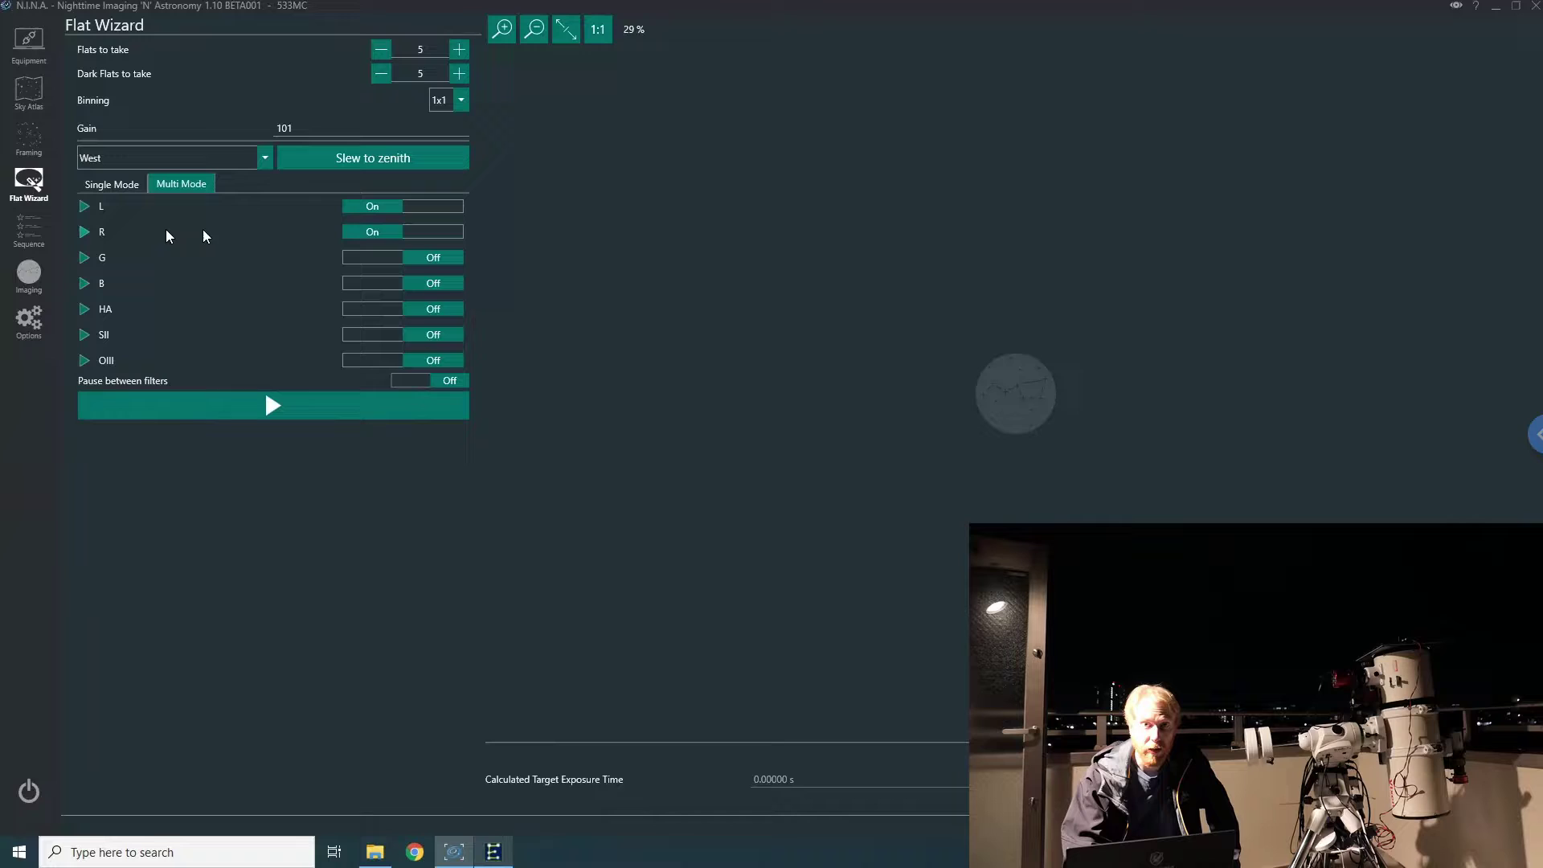
left_click(86, 206)
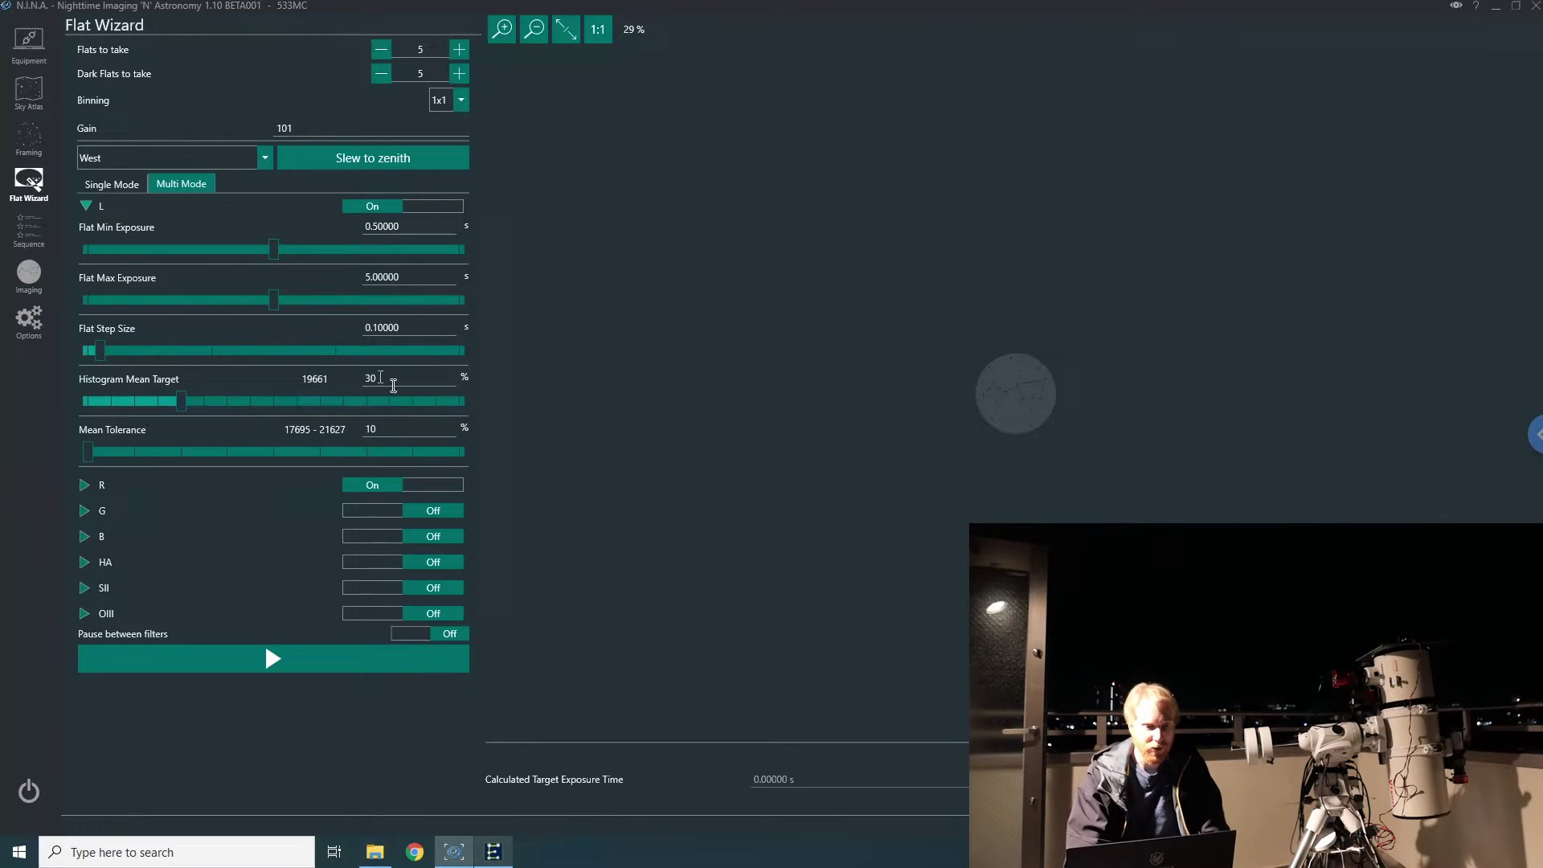
left_click_drag(184, 401, 226, 402)
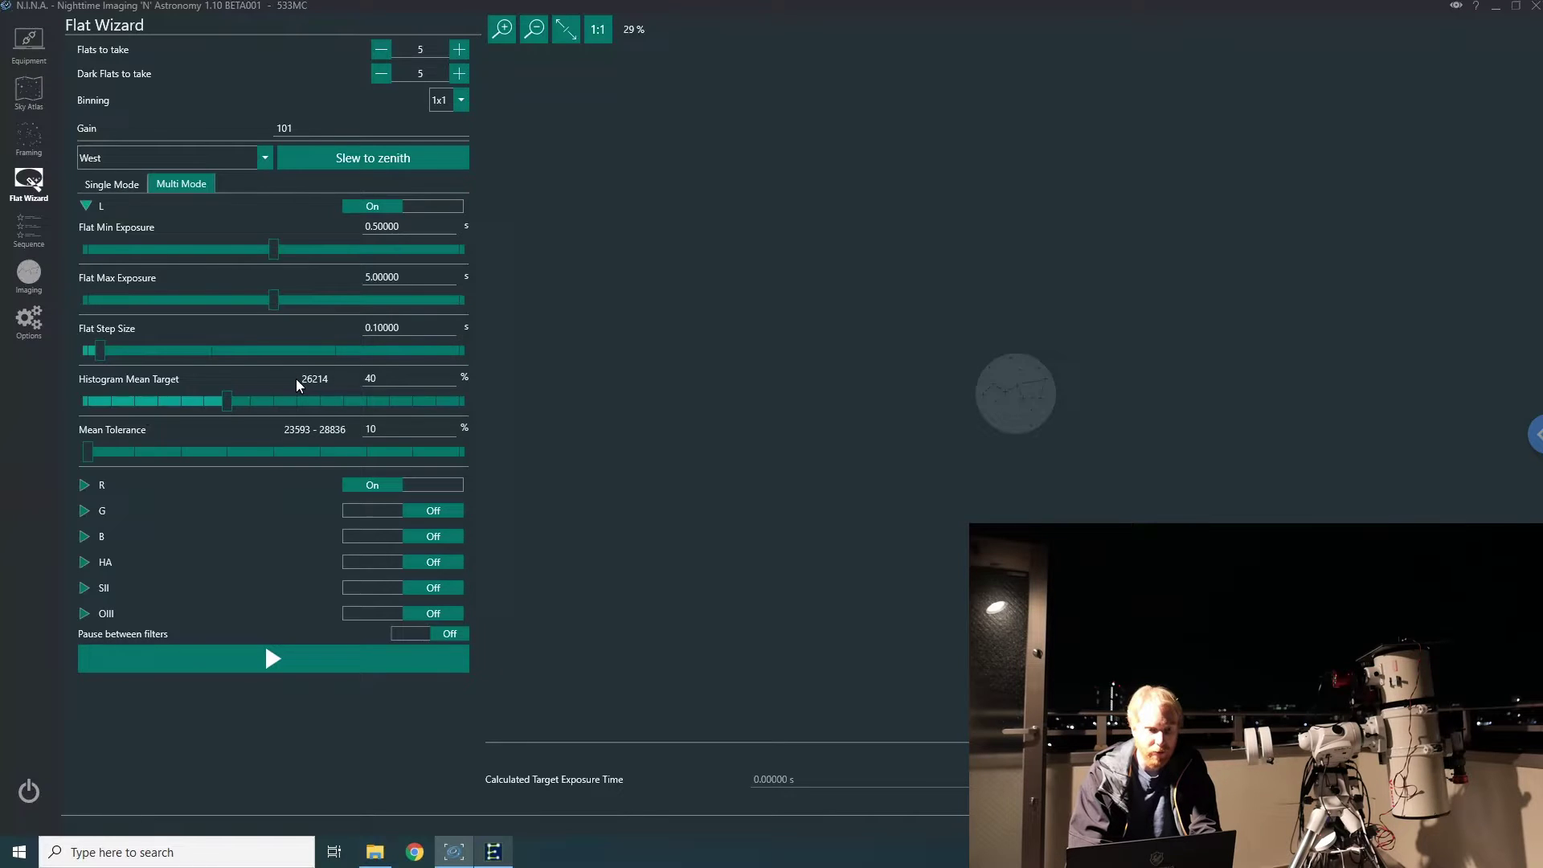
left_click_drag(217, 402, 196, 402)
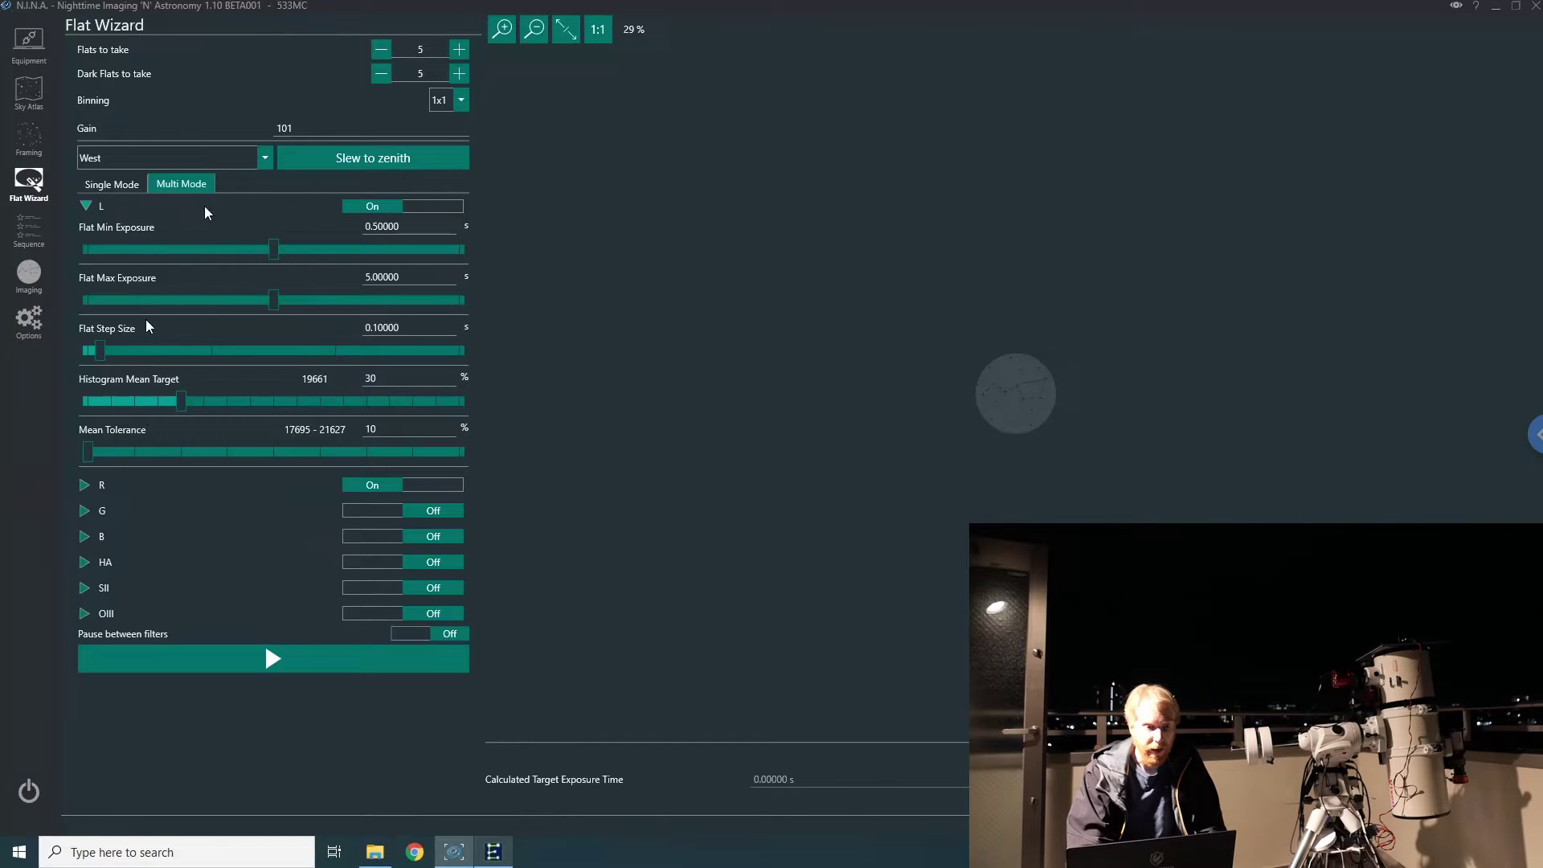
left_click(84, 484)
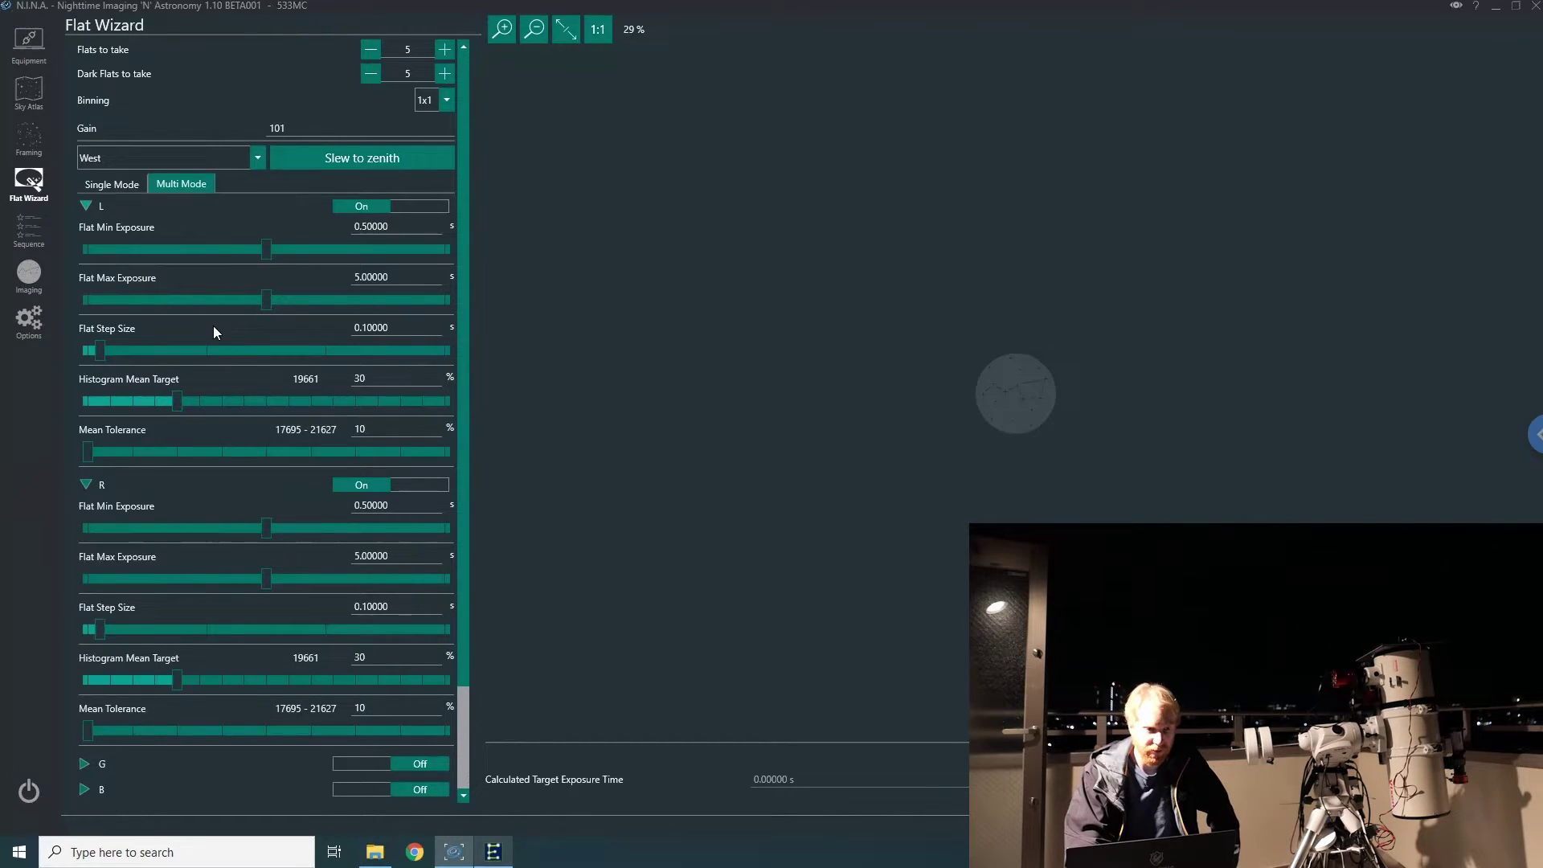
left_click(89, 207)
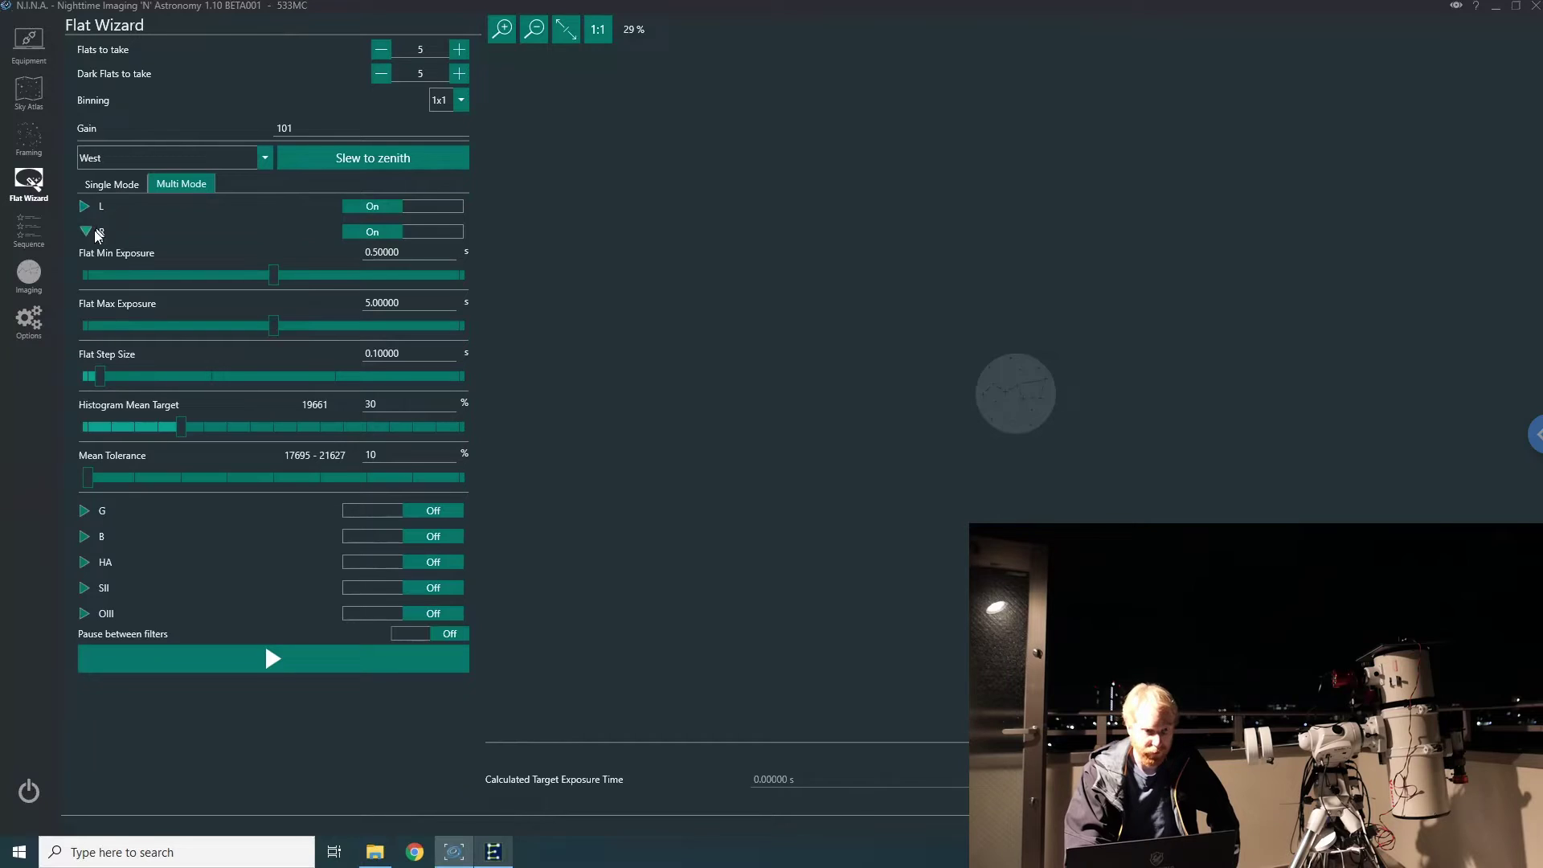
left_click(90, 232)
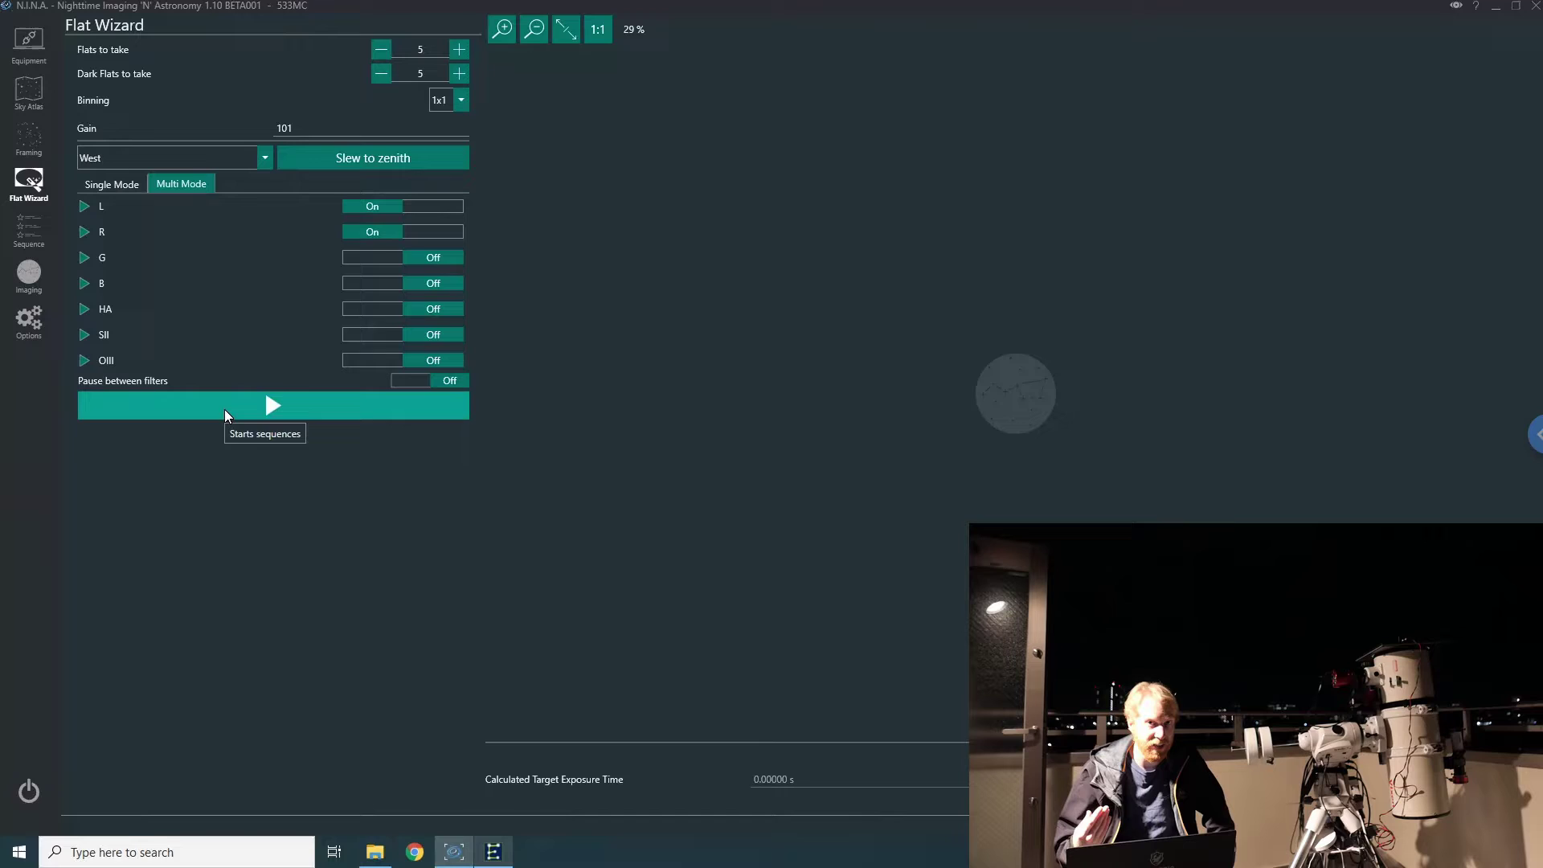
left_click(86, 207)
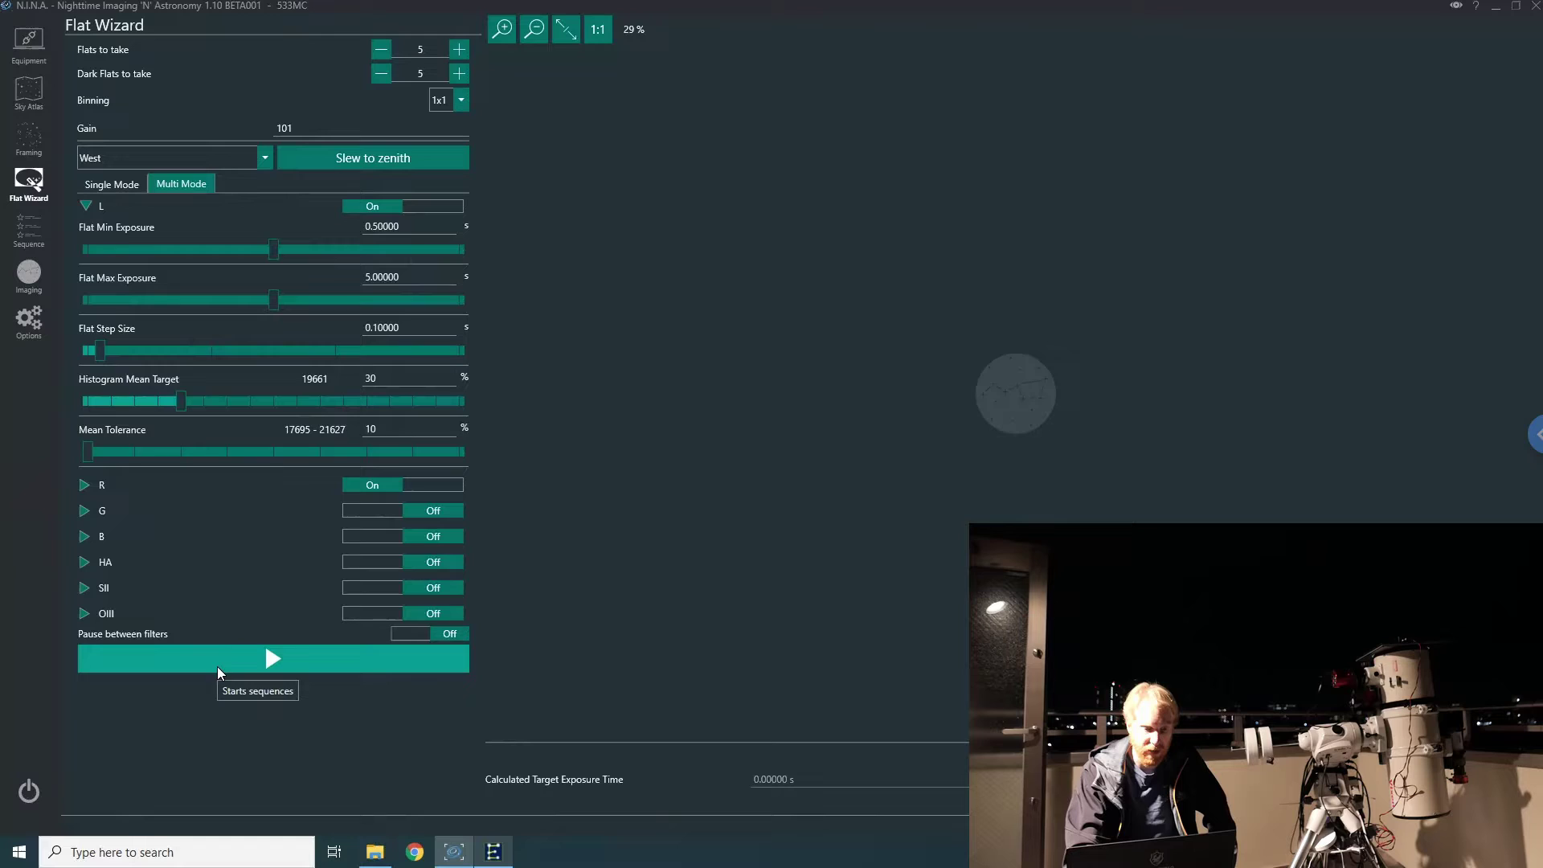
Start the Flat Wizard to capture 5 flats each for the L and R filters.
left_click(263, 660)
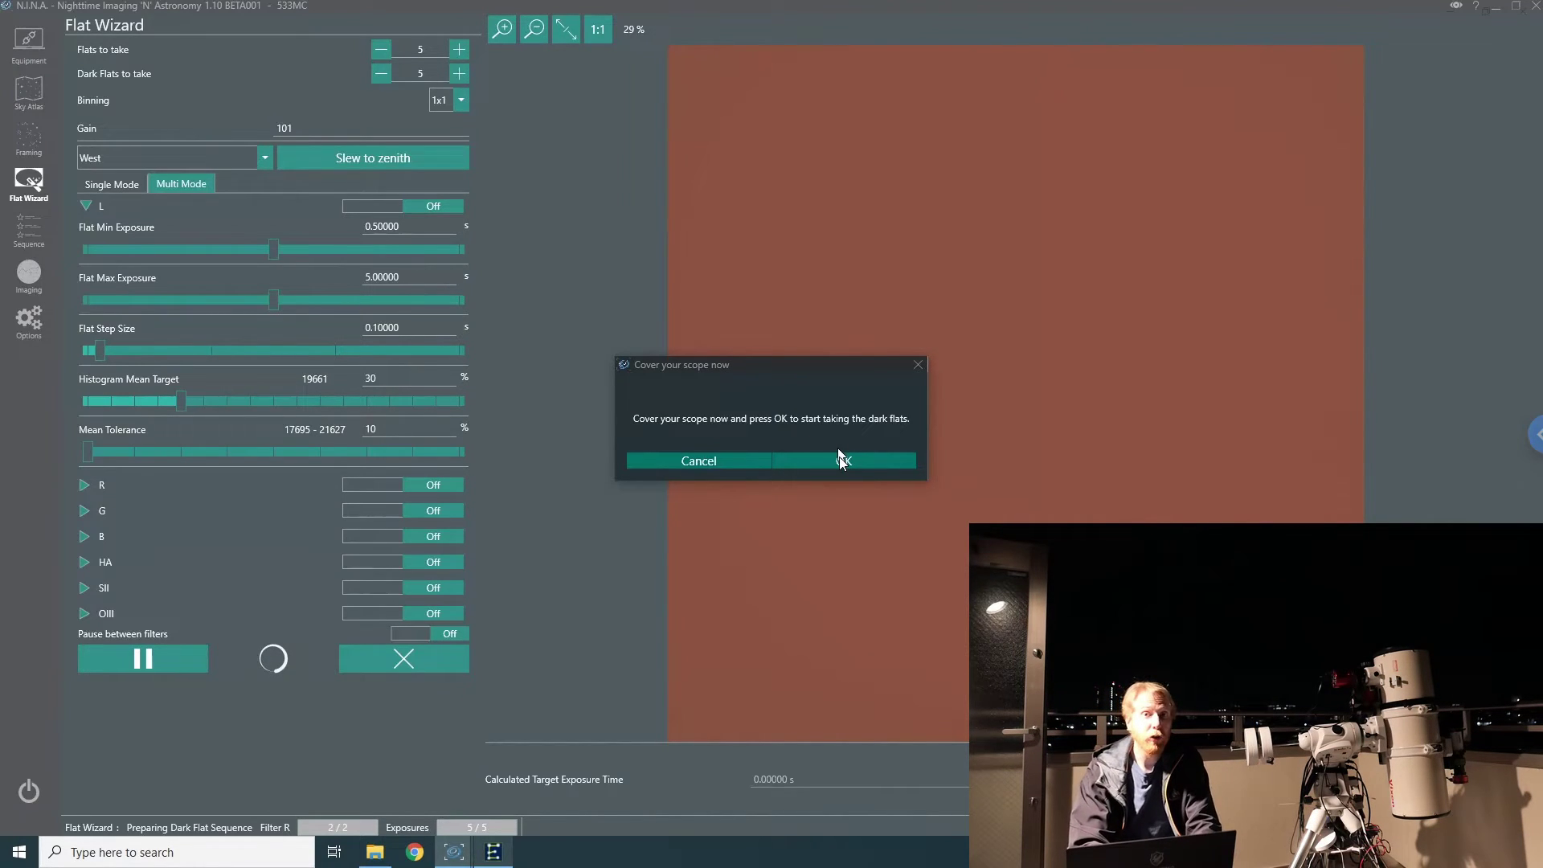
Confirm the scope is covered so the 5 dark flats per filter run to completion.
left_click(842, 463)
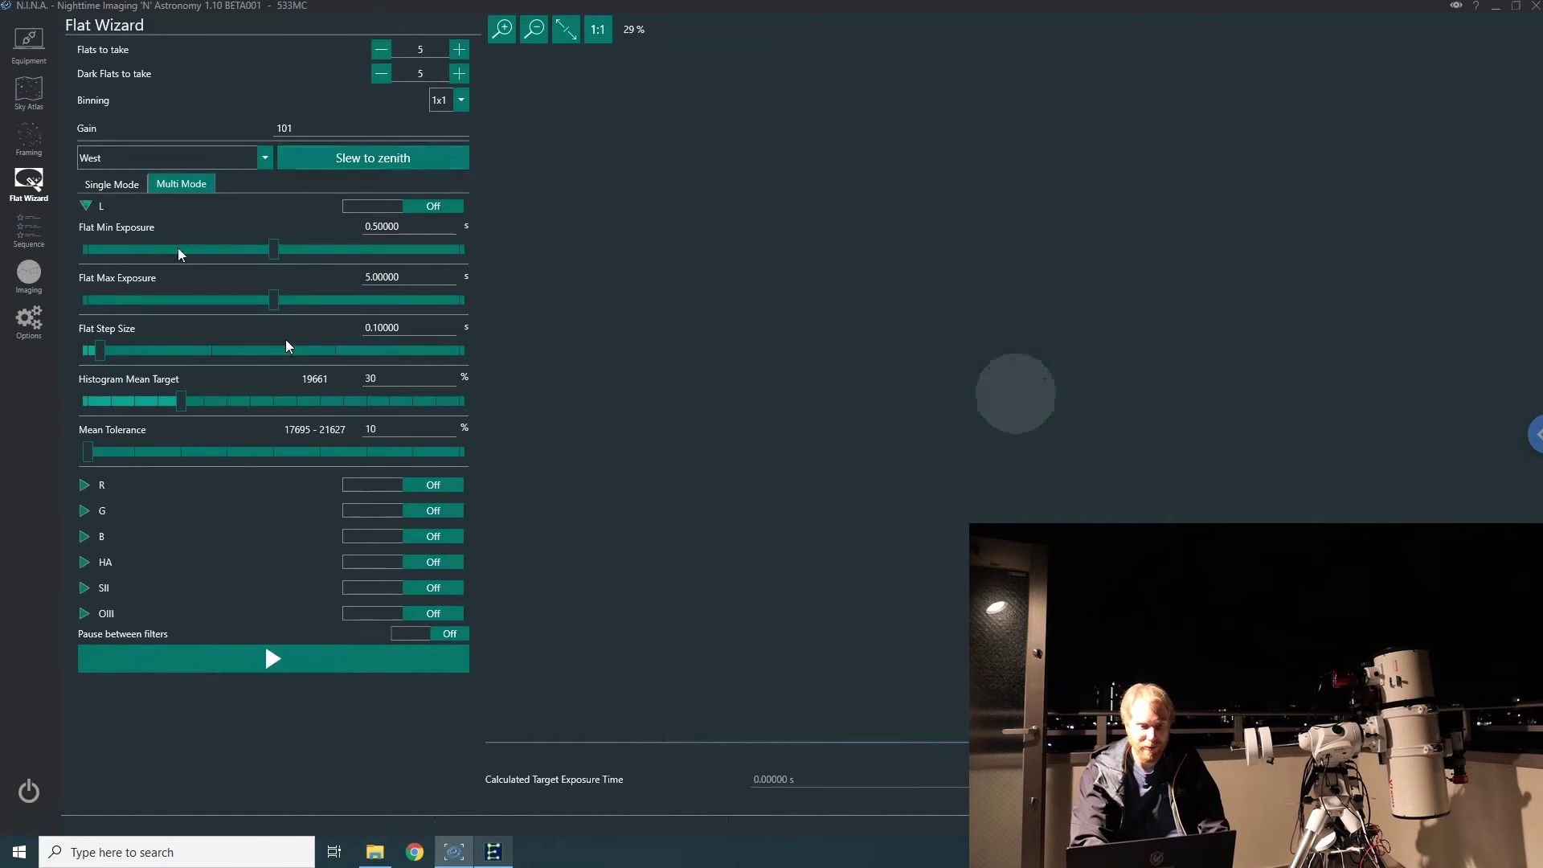
In File Explorer, check that NINA\OSC's FLAT and DARKFLAT folders each hold 10 FITS files.
left_click(376, 858)
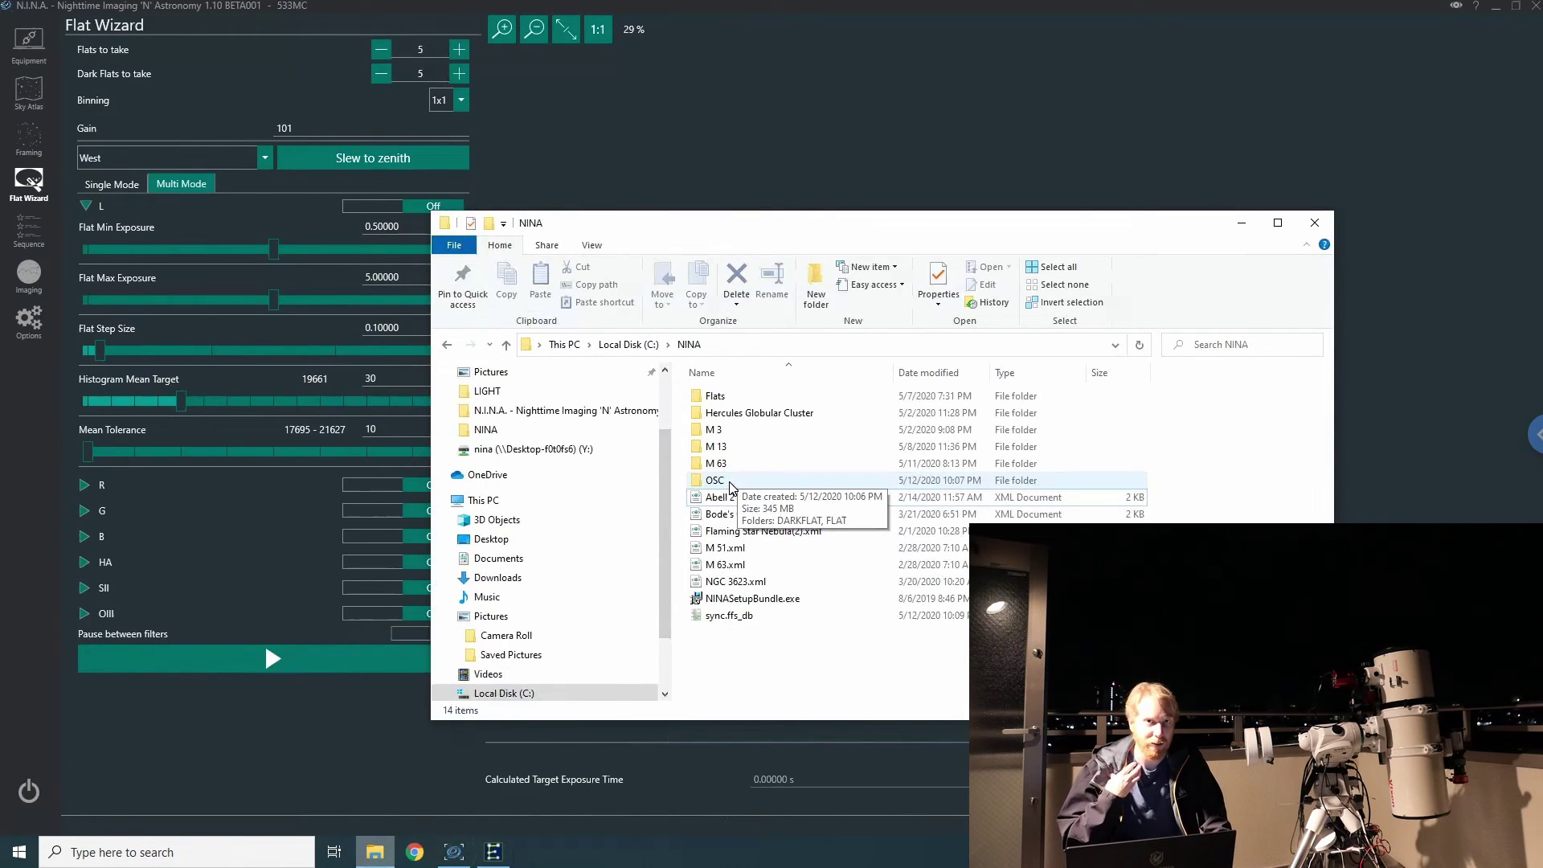
double_click(735, 481)
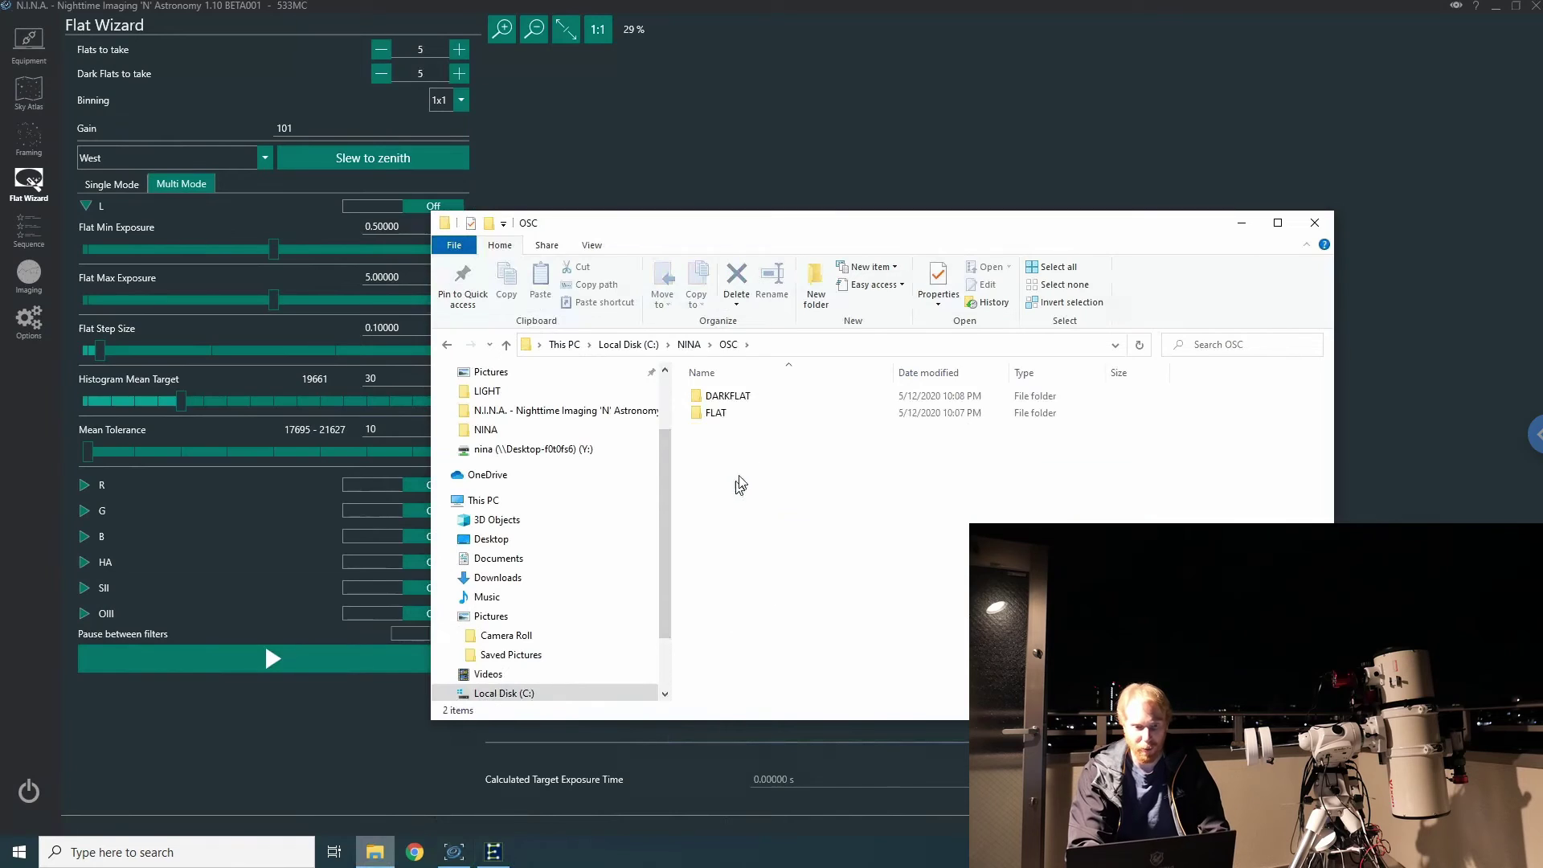
double_click(714, 413)
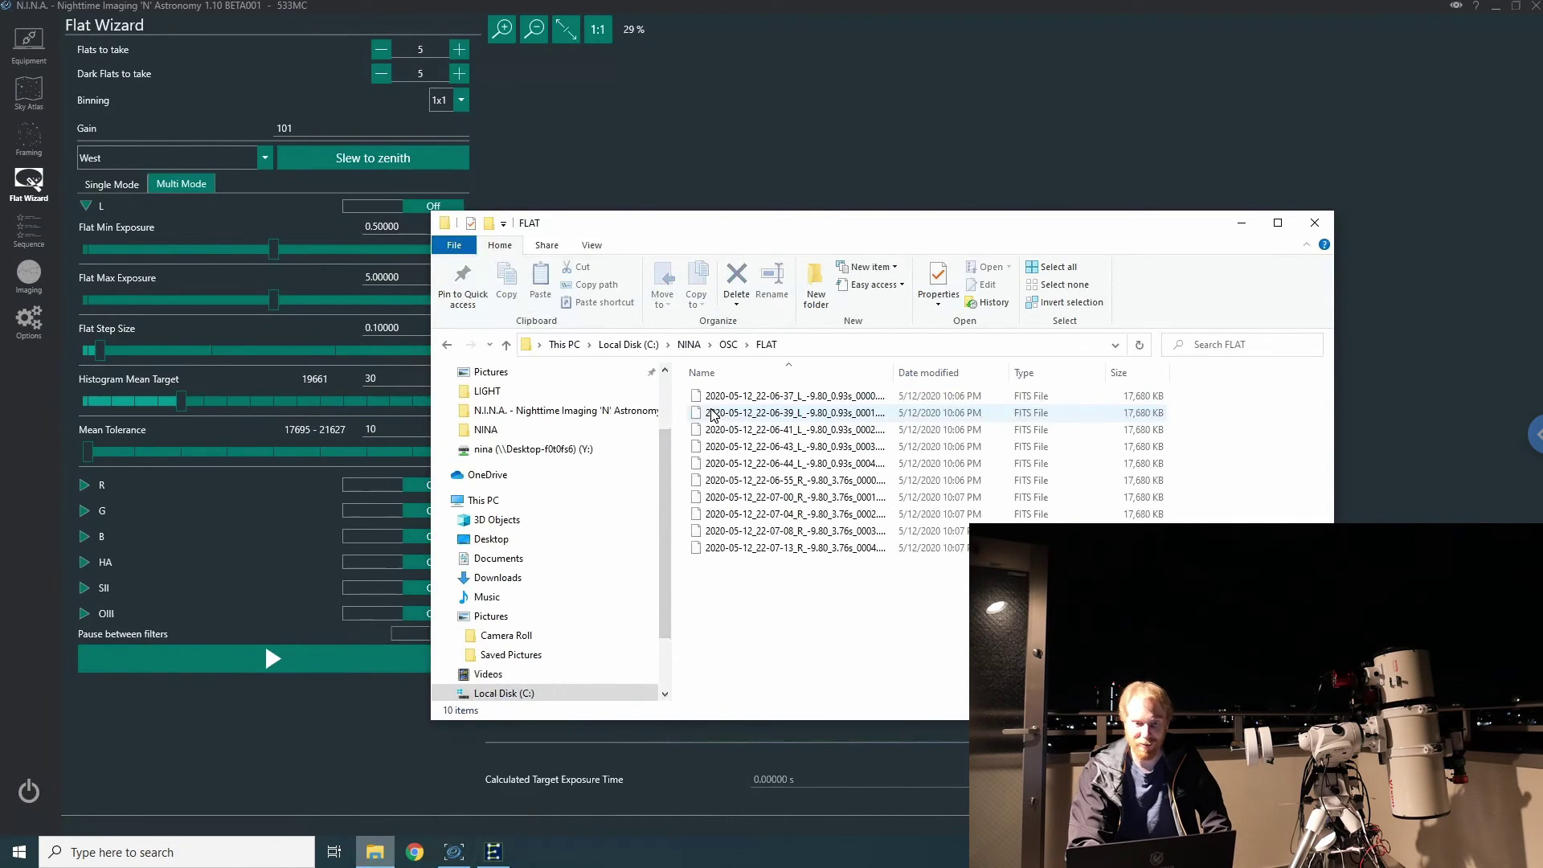
left_click(446, 343)
double_click(771, 393)
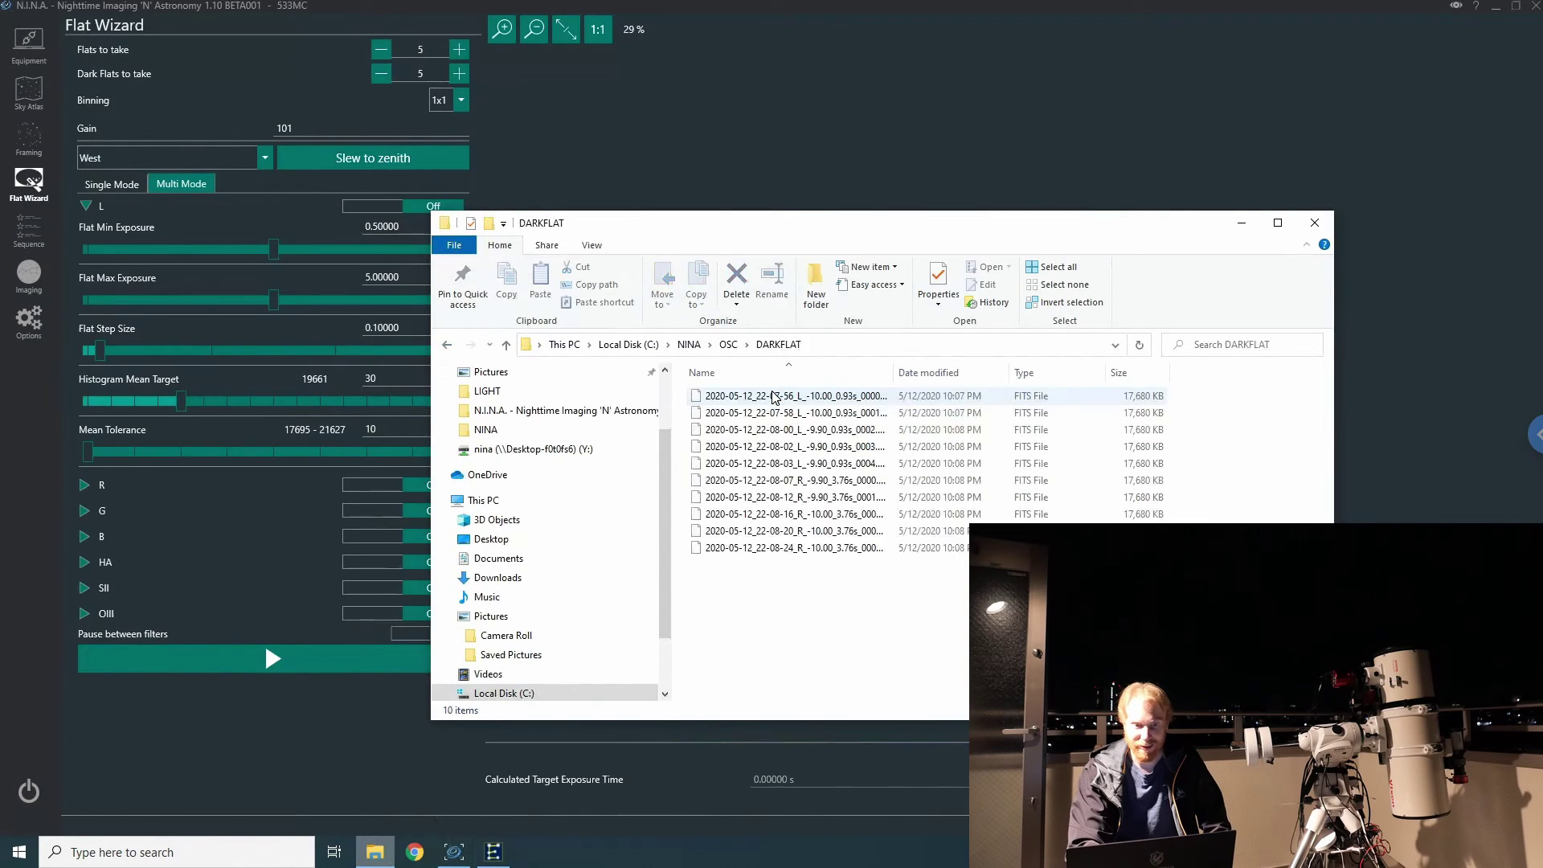
left_click(446, 344)
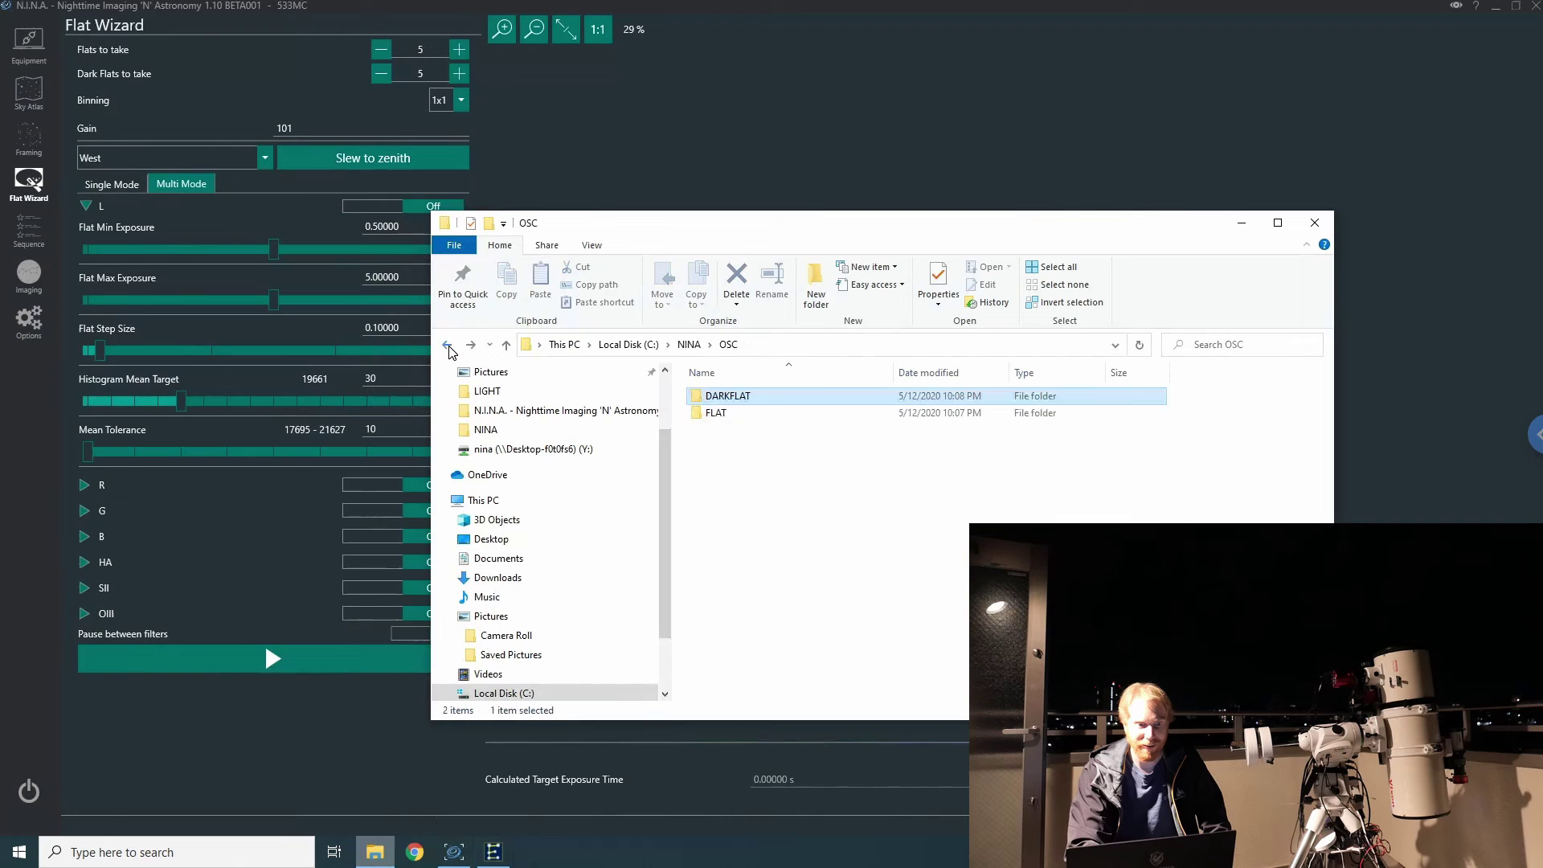
left_click(20, 852)
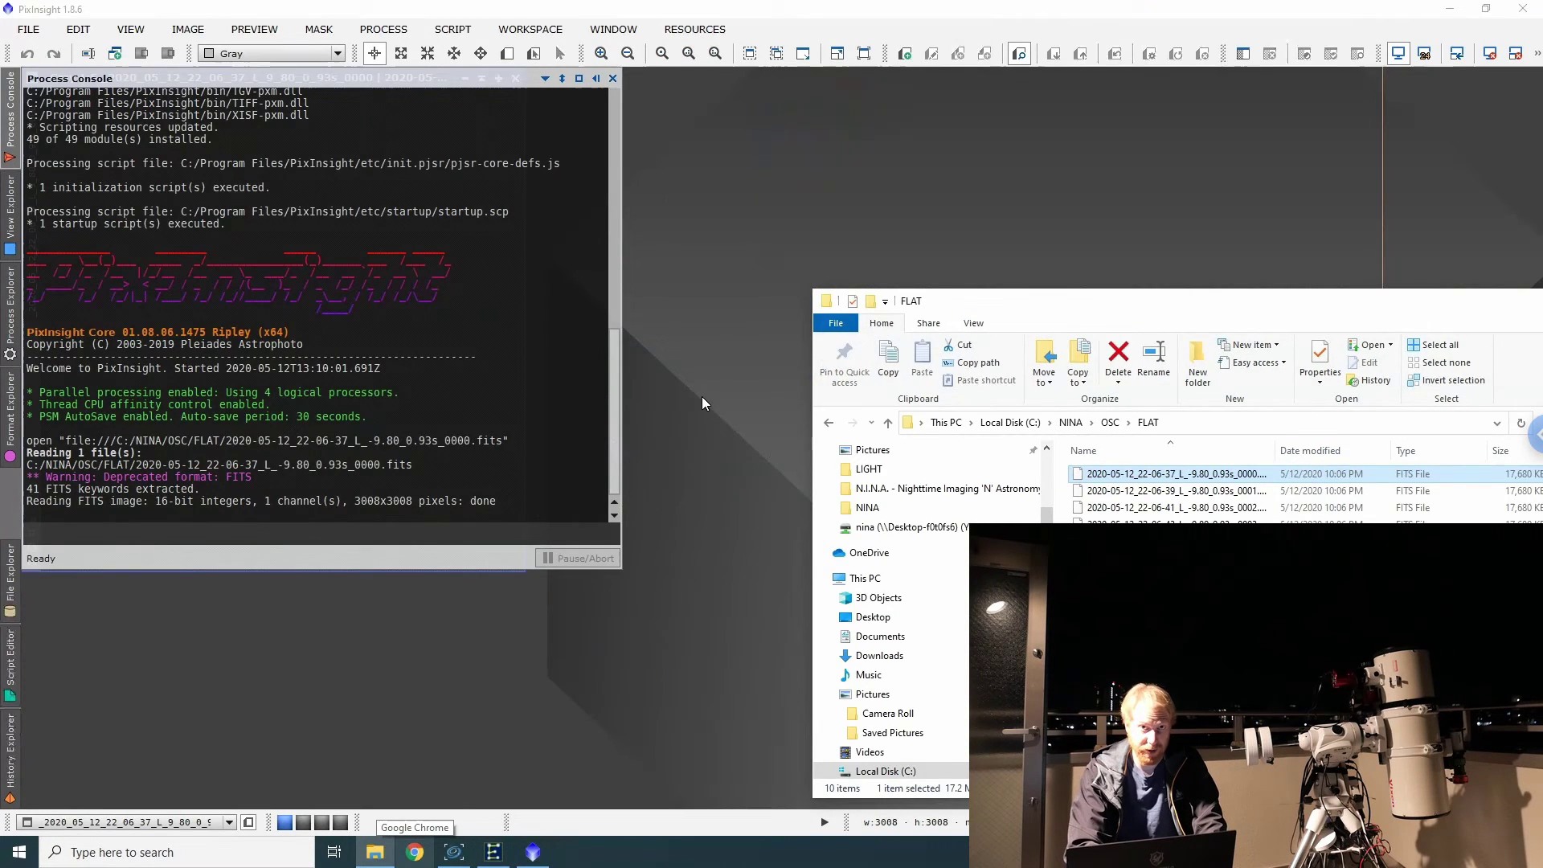
Bring the opened 3008 × 3008 L flat image window into view in PixInsight.
left_click(752, 268)
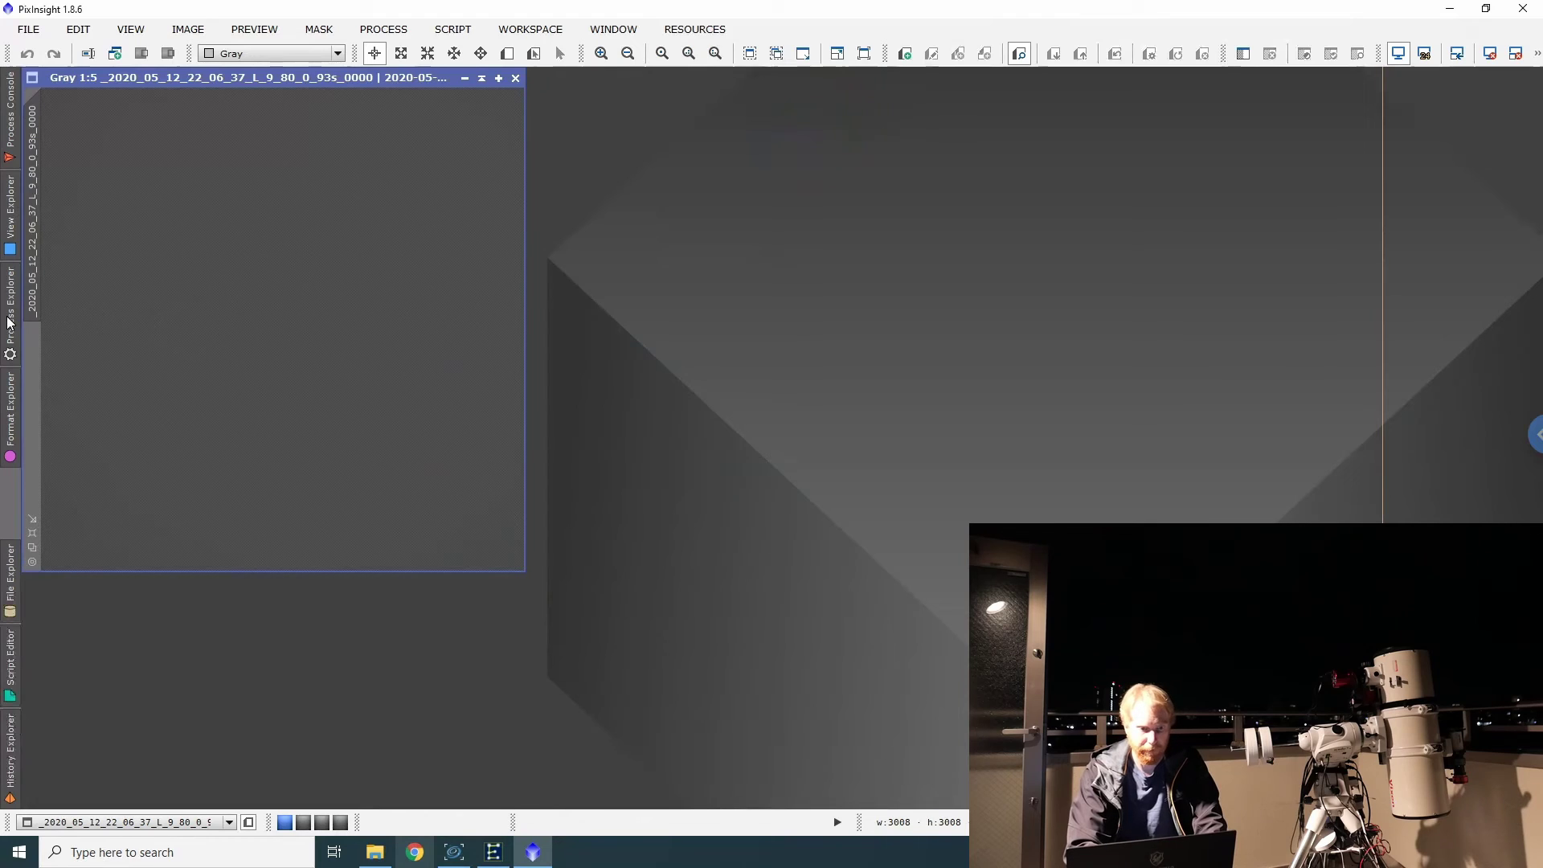